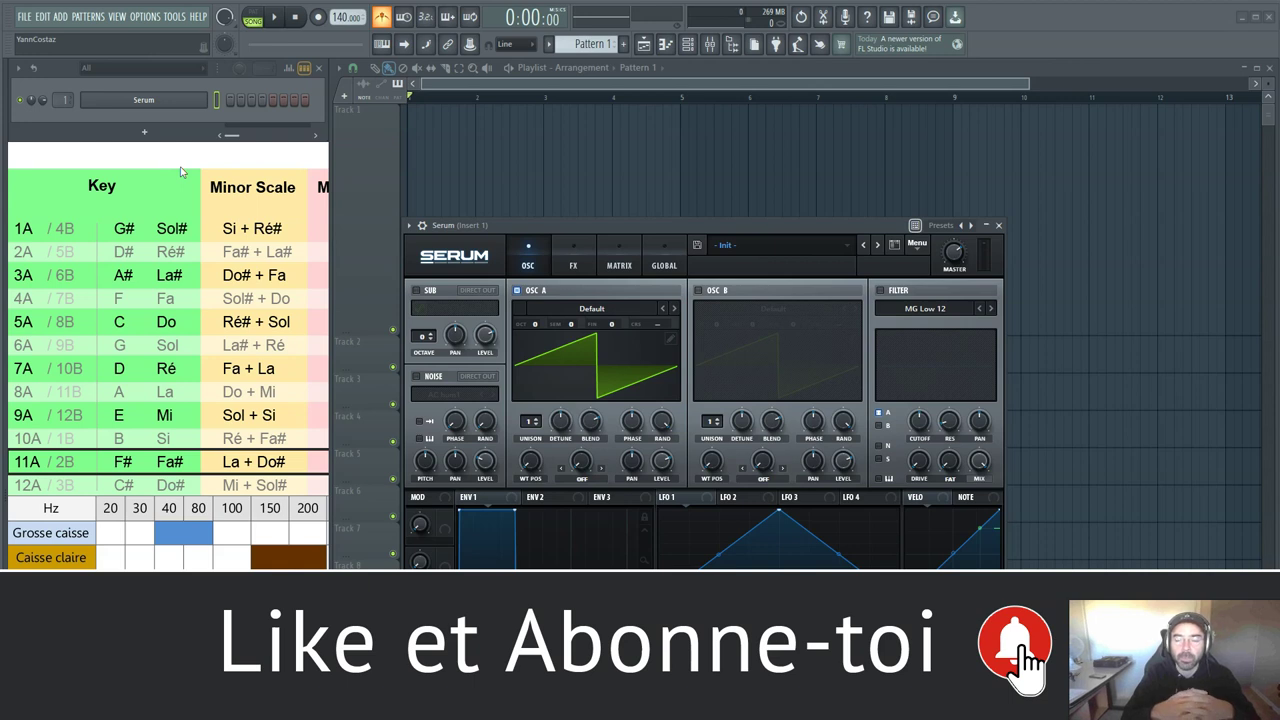
mouse_move(678, 237)
mouse_down()
mouse_move(729, 191)
mouse_move(698, 233)
mouse_up()
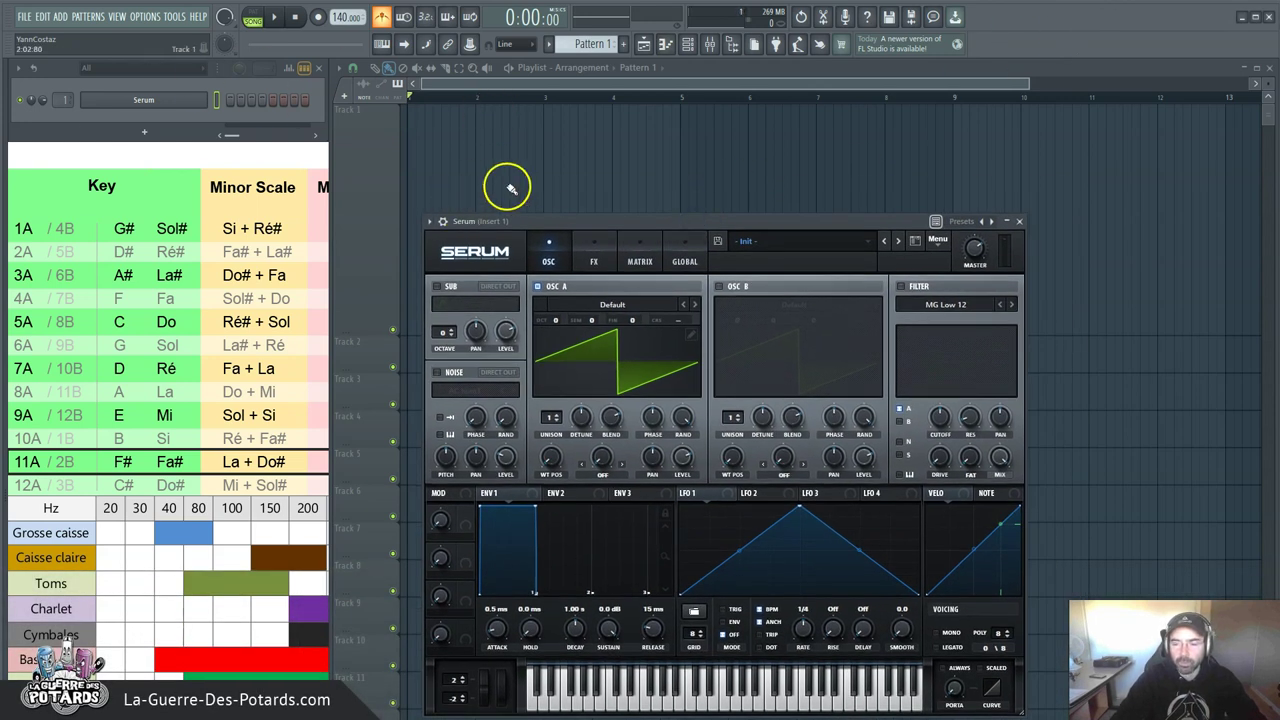
drag(619, 220, 600, 218)
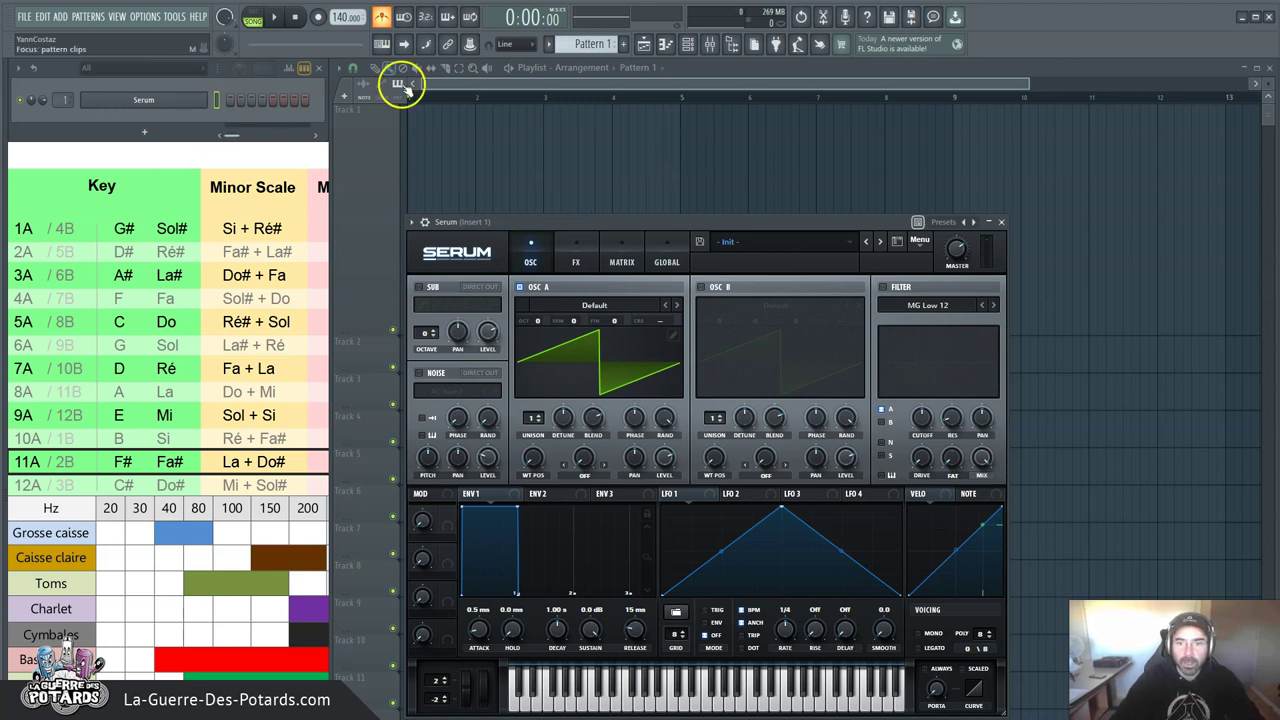
Open the Serum channel's piano roll and draw a four-bar note.
click(176, 101)
right_click(165, 104)
click(243, 101)
right_click(170, 99)
click(224, 99)
click(506, 364)
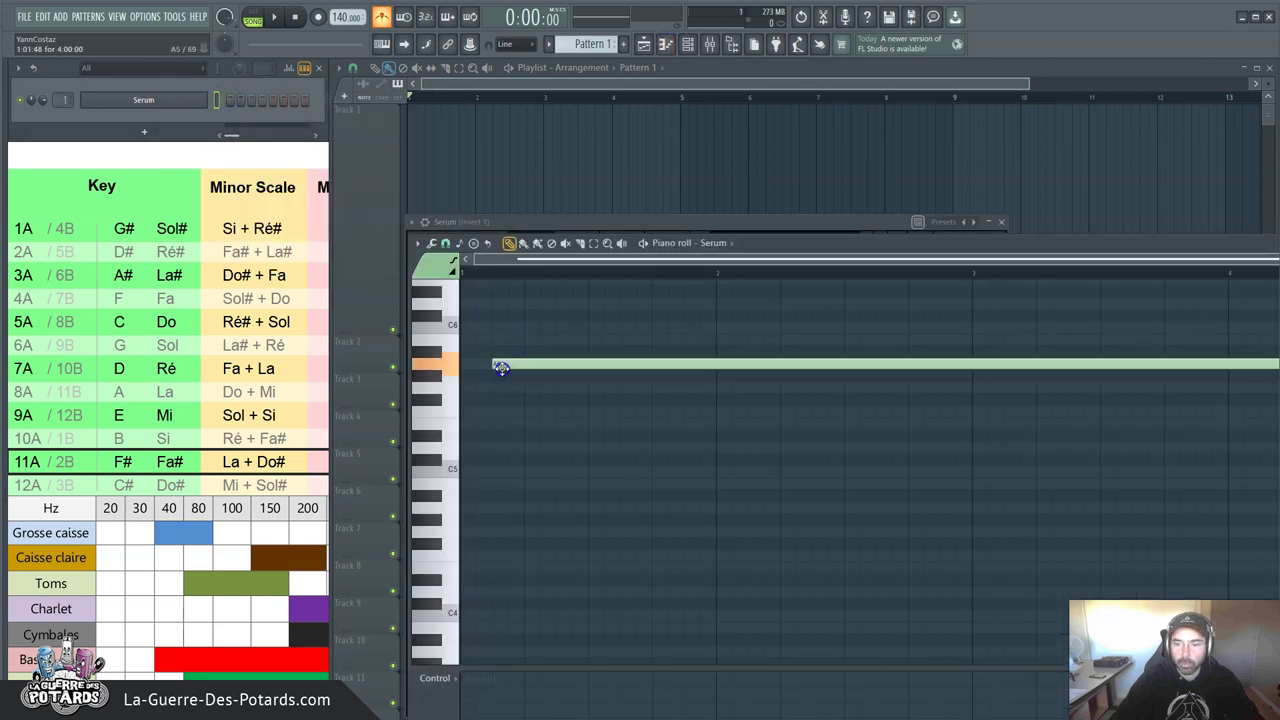
Move the note to C5 at the start of bar 1 and reposition the piano roll window to show its full length.
scroll(607, 270, down, 2)
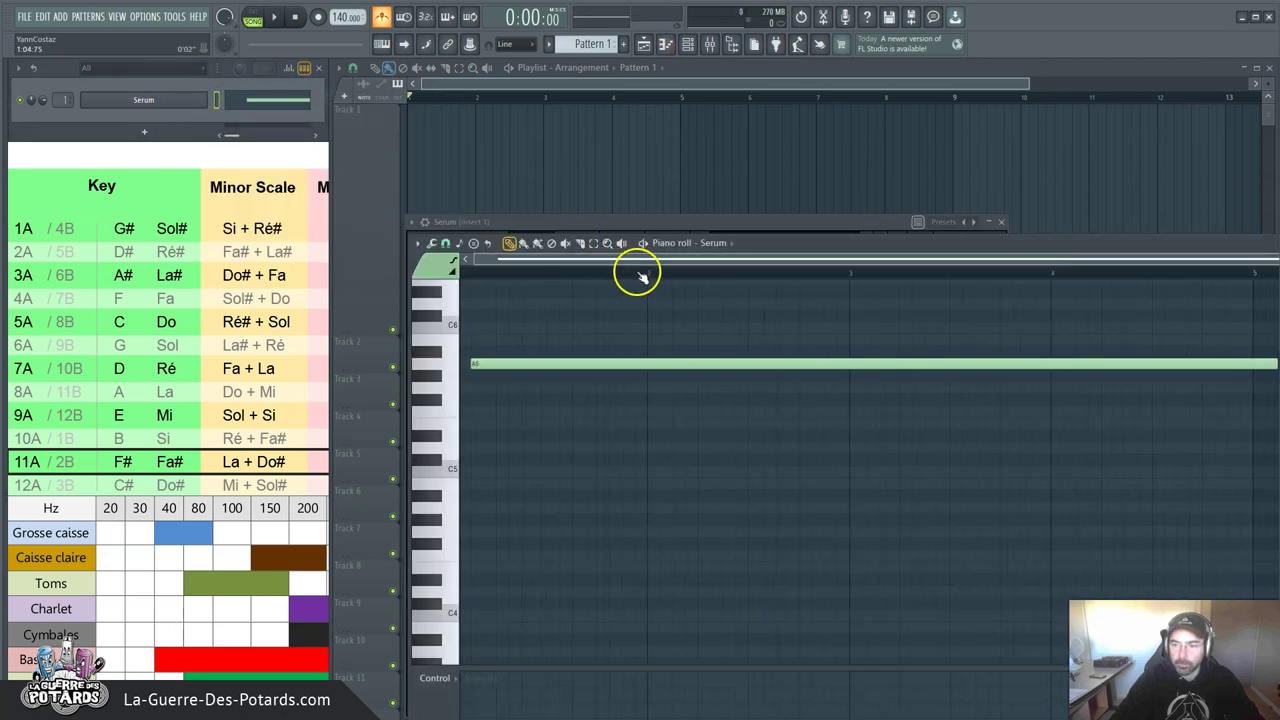
drag(615, 361, 551, 363)
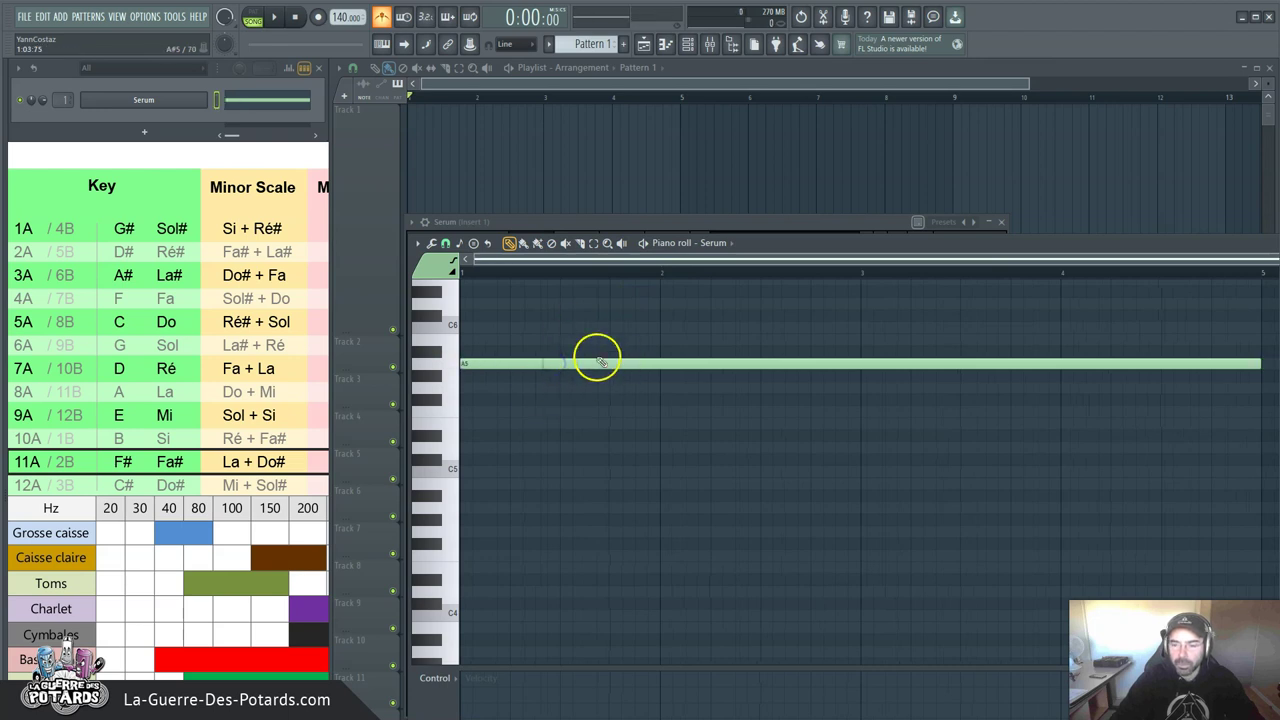
drag(509, 366, 497, 469)
scroll(565, 277, up, 1)
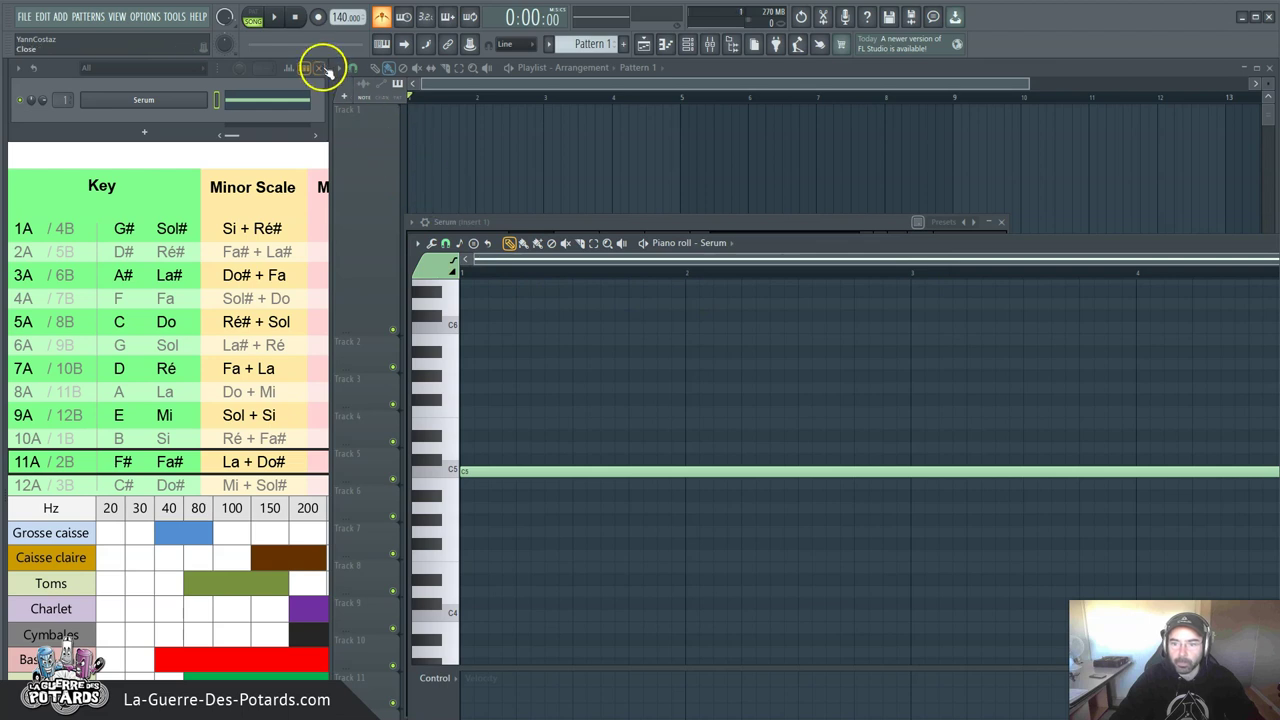
drag(771, 243, 389, 224)
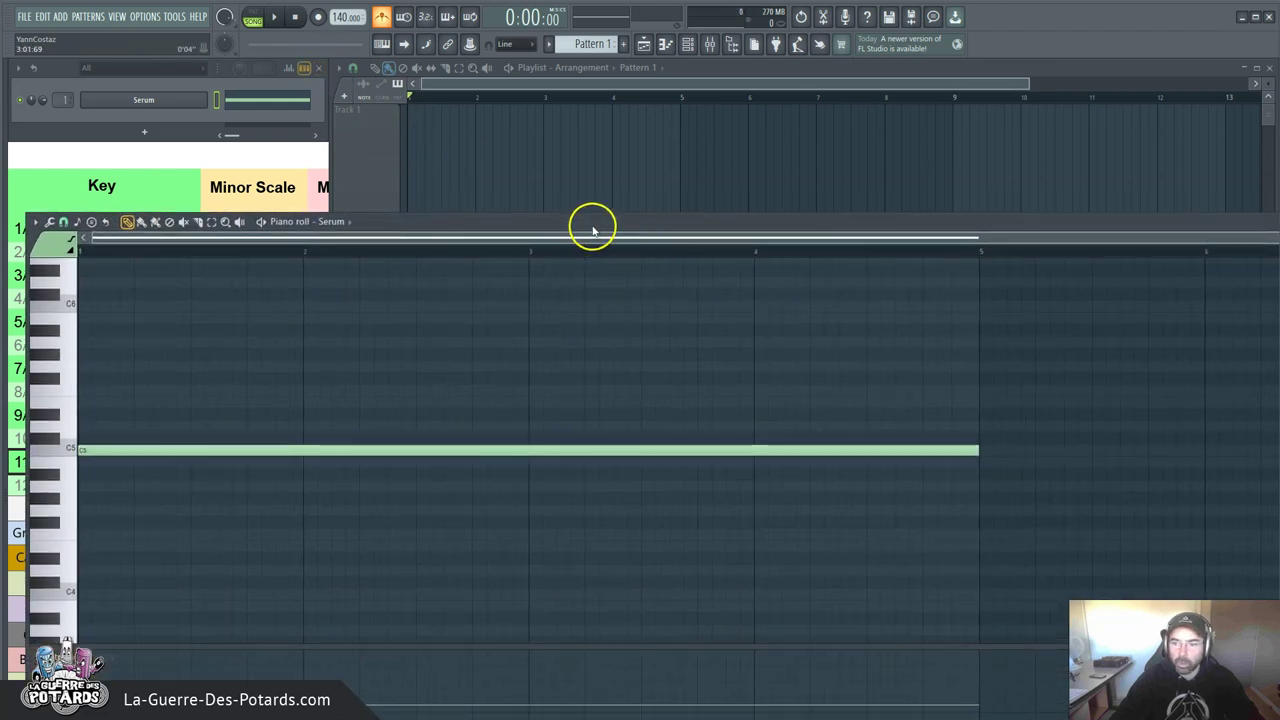
drag(595, 221, 578, 222)
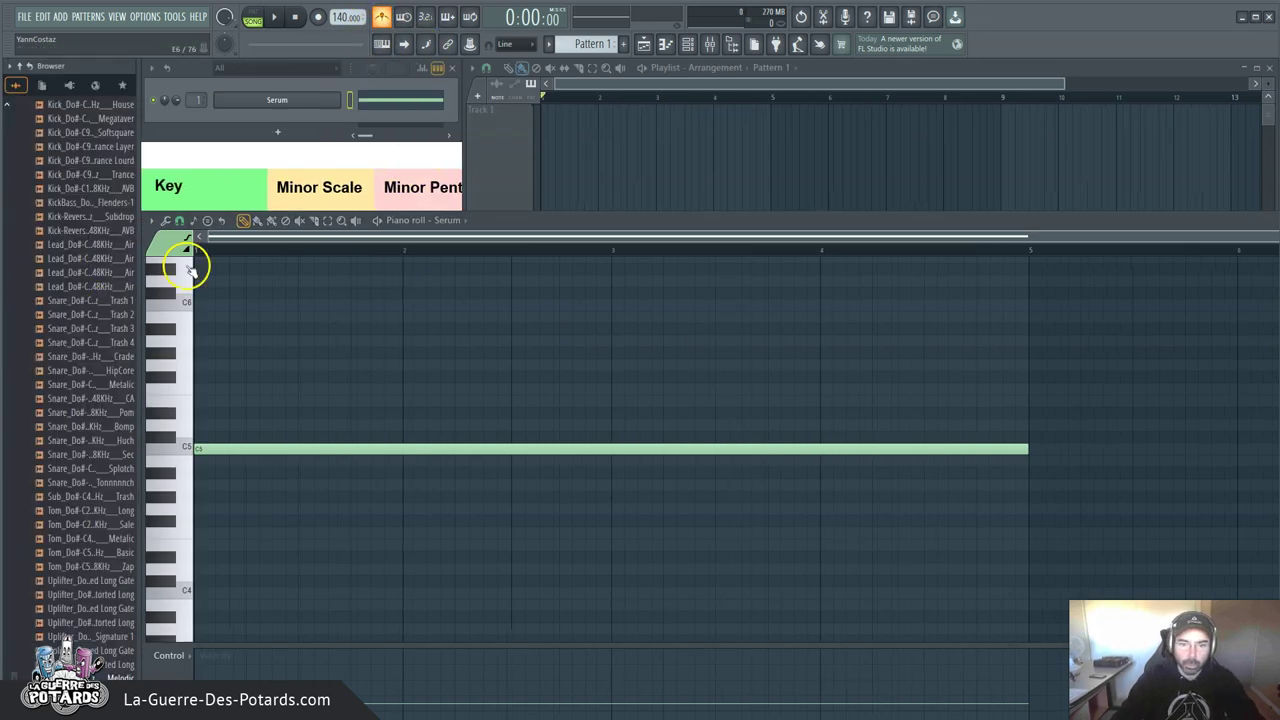
Place Pattern 1 at the start of Track 1 in the playlist and play it back.
click(457, 134)
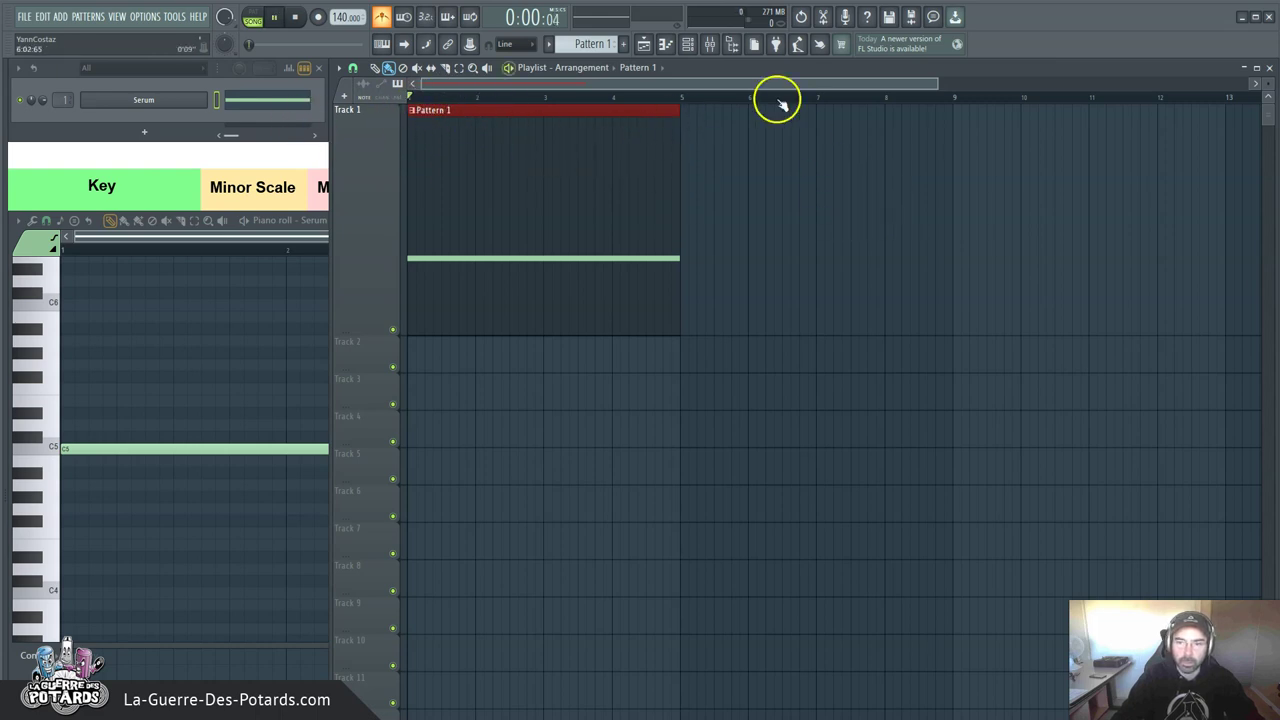
key(space)
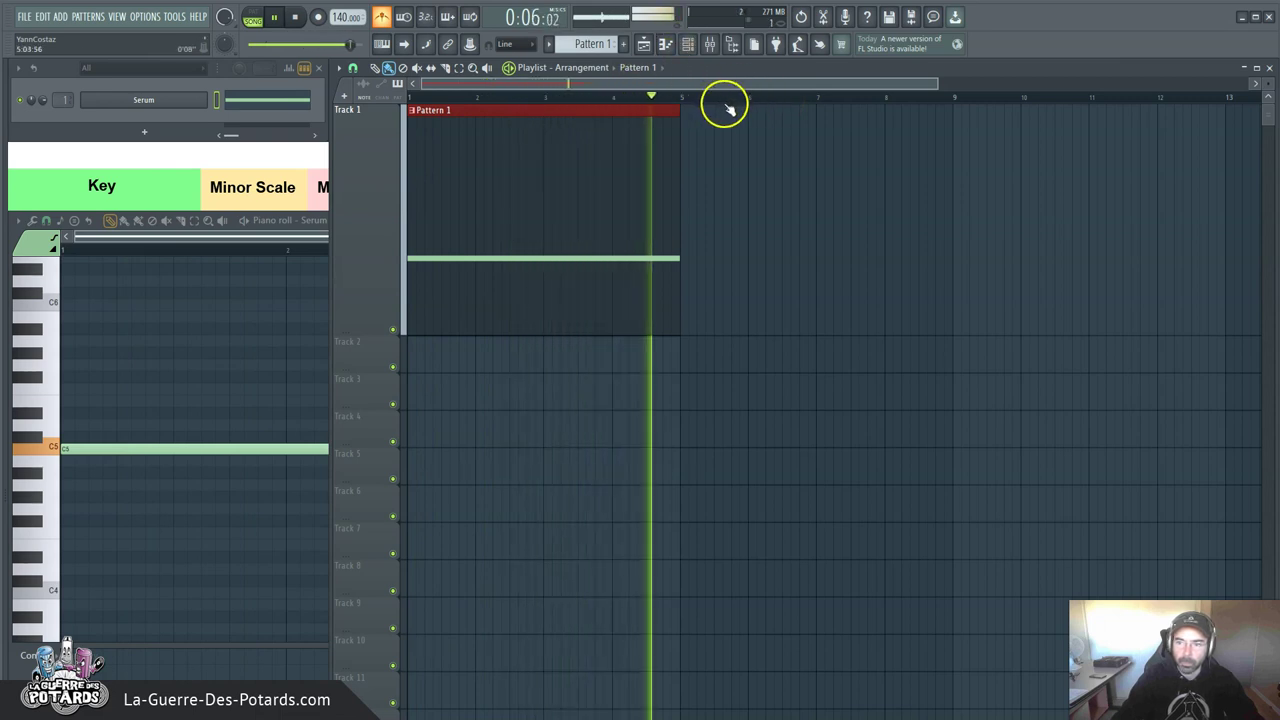
key(space)
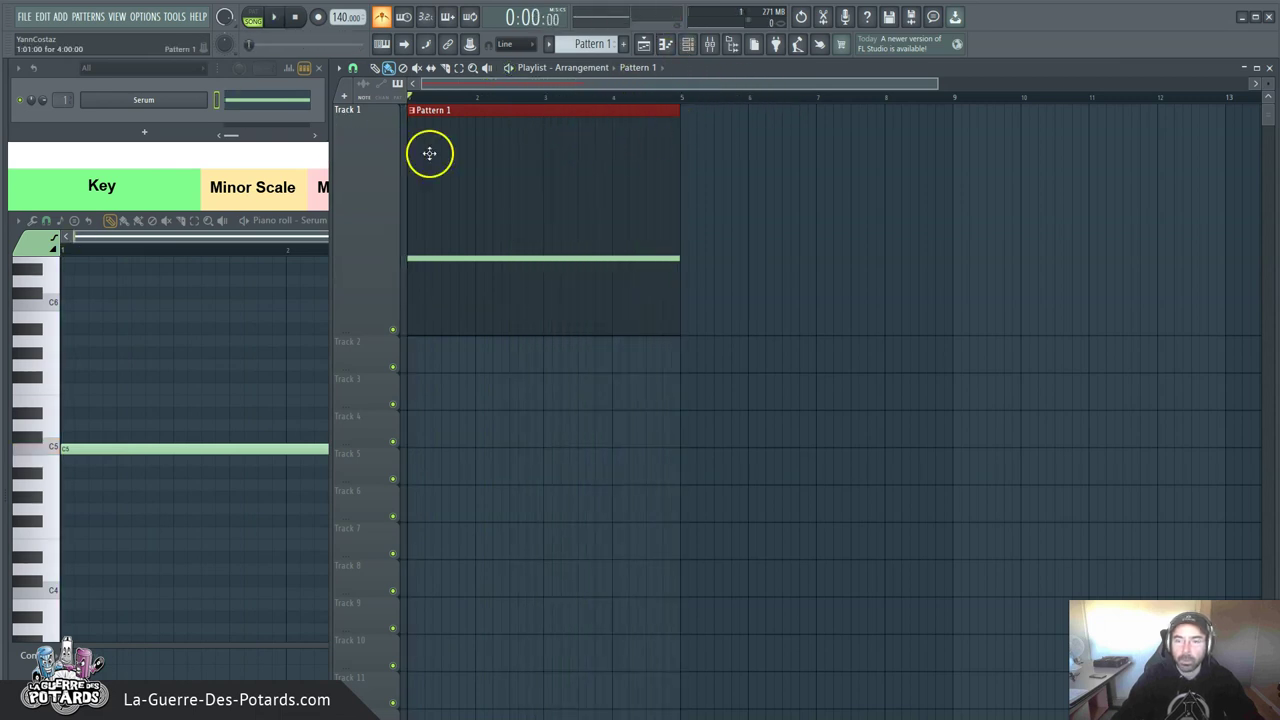
Turn off the metronome and deselect the Pattern 1 clip.
click(381, 17)
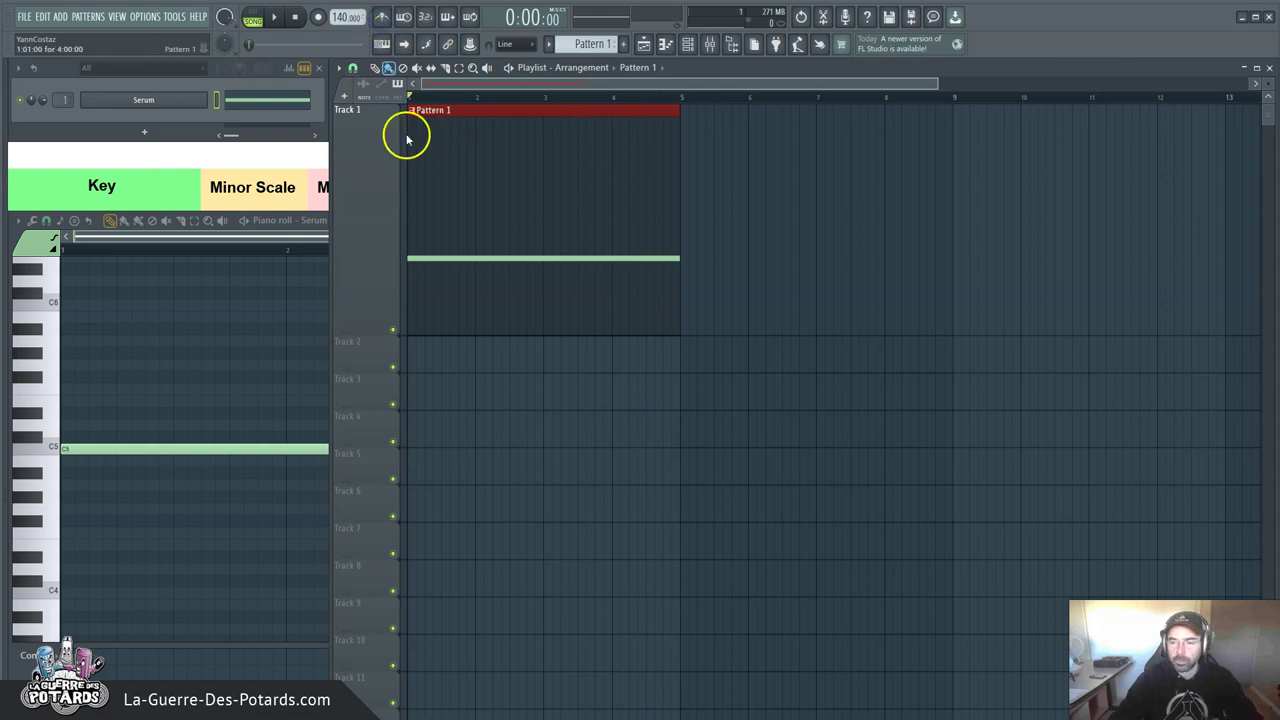
click(831, 114)
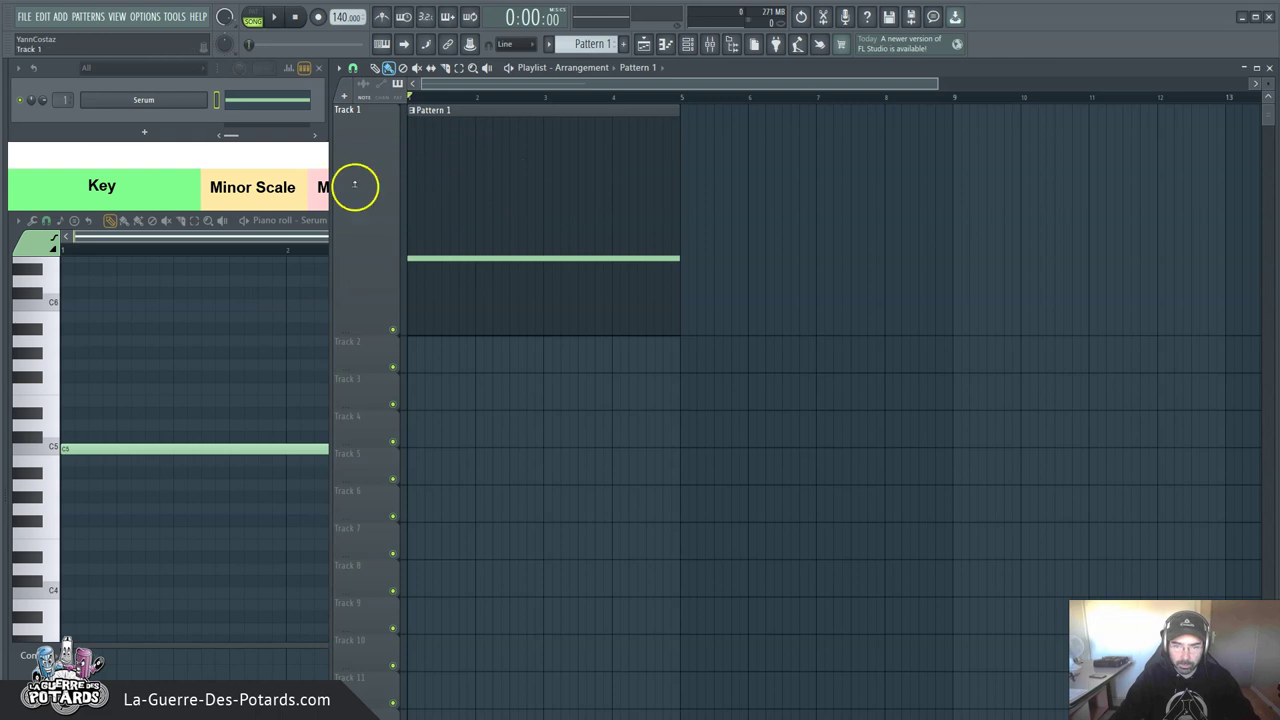
In Serum, set LFO 1's grid to 16 and move the curve's peak earlier in the cycle.
click(144, 100)
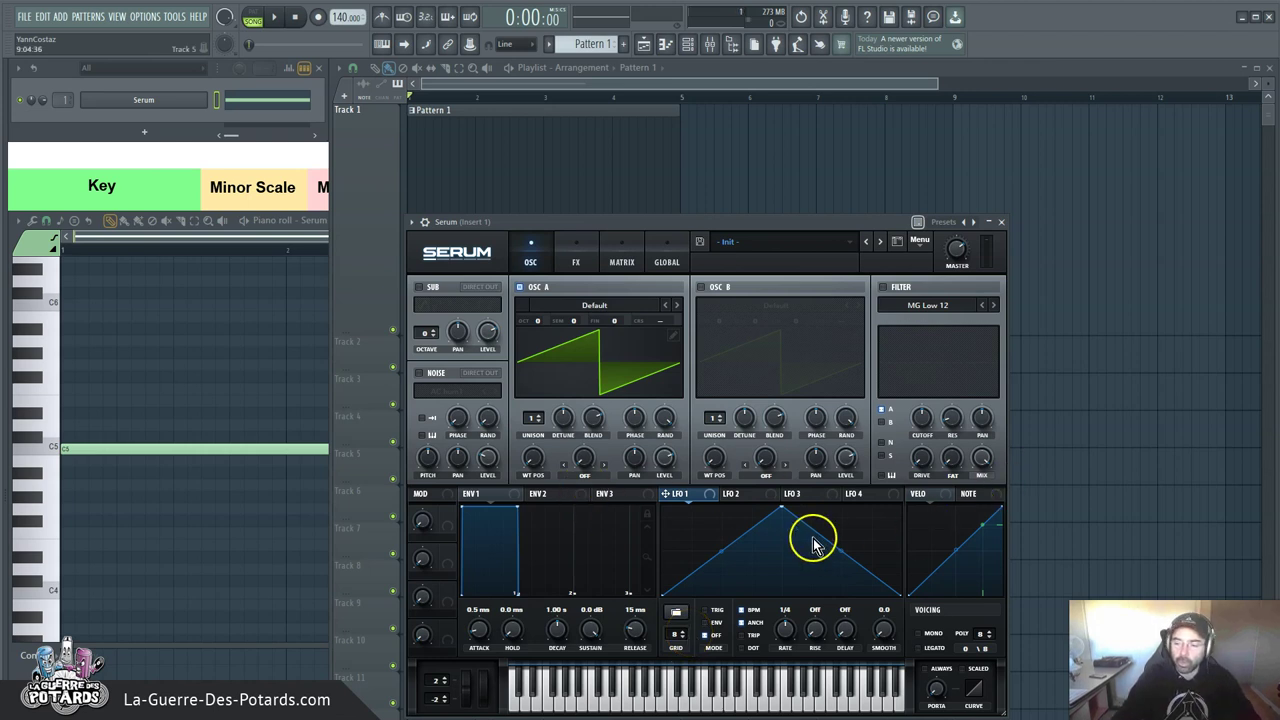
mouse_move(788, 508)
mouse_down()
mouse_move(851, 526)
mouse_move(840, 510)
mouse_move(786, 537)
mouse_move(786, 523)
mouse_move(837, 517)
mouse_move(743, 529)
mouse_move(860, 509)
mouse_move(776, 515)
mouse_up()
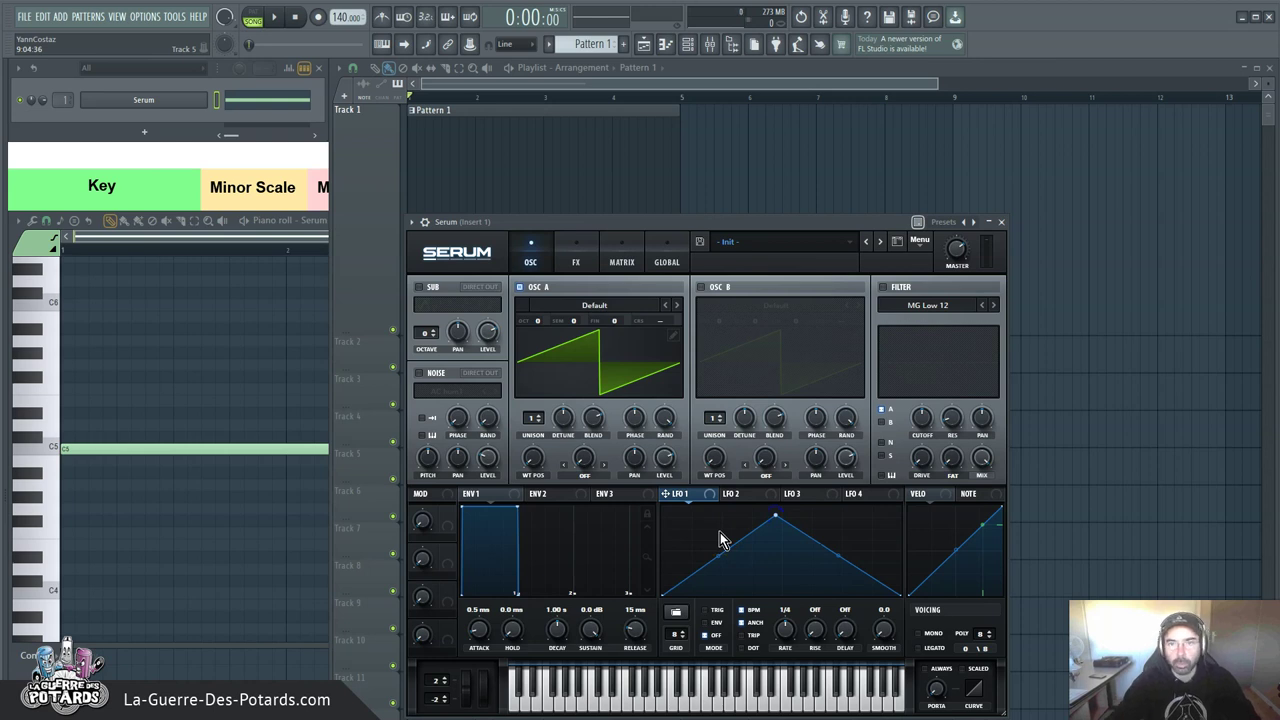
double_click(676, 634)
drag(776, 515, 726, 538)
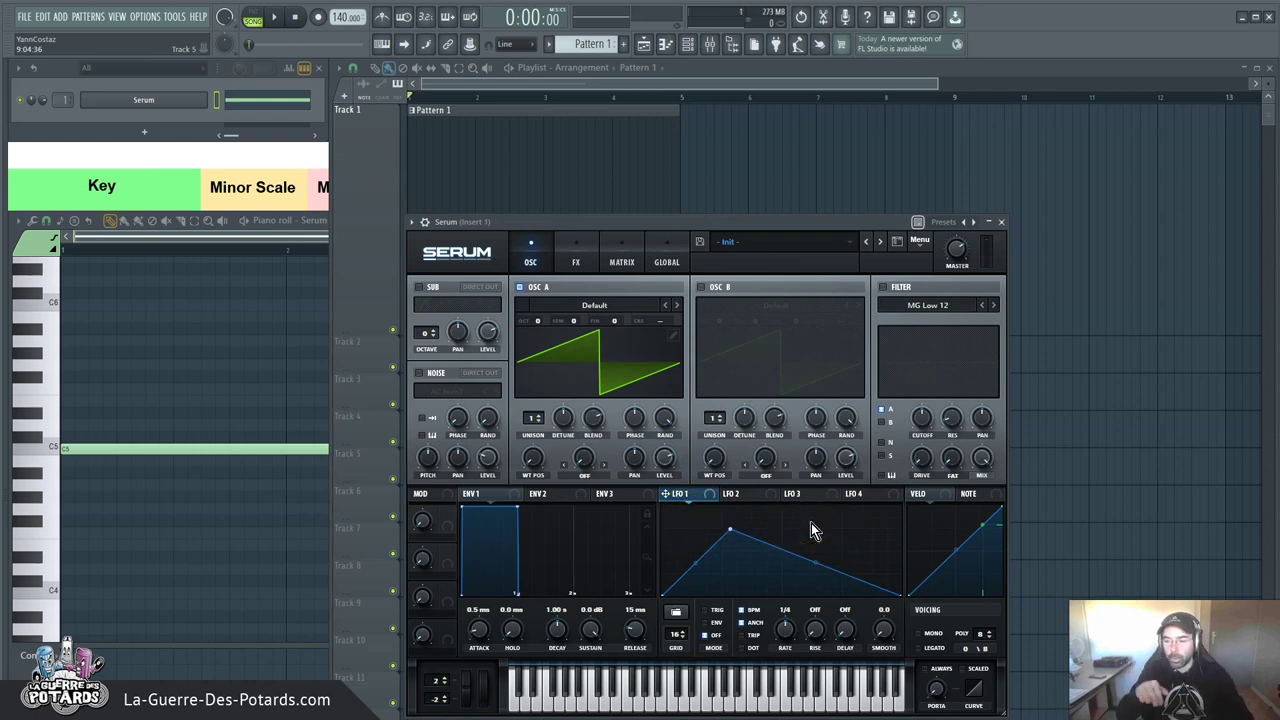
Try several positions for LFO 1's peak and leave it at about three quarters of the cycle.
drag(730, 528, 860, 516)
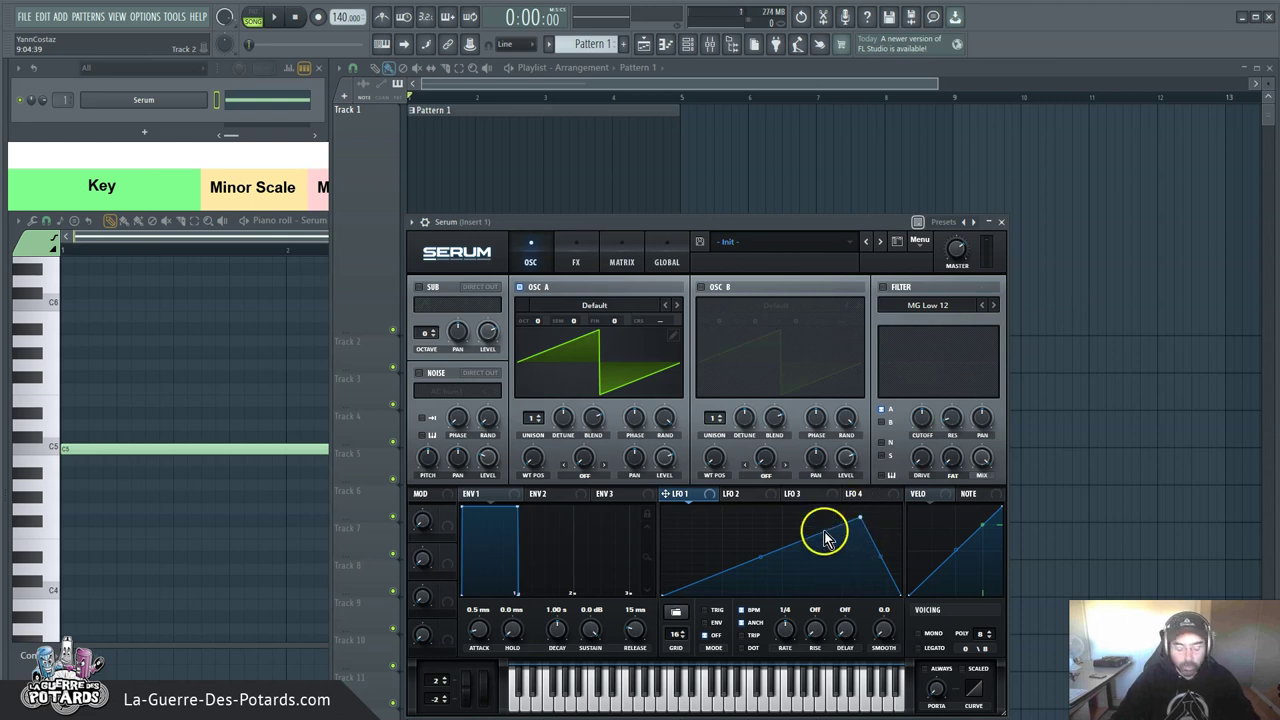
drag(858, 520, 800, 533)
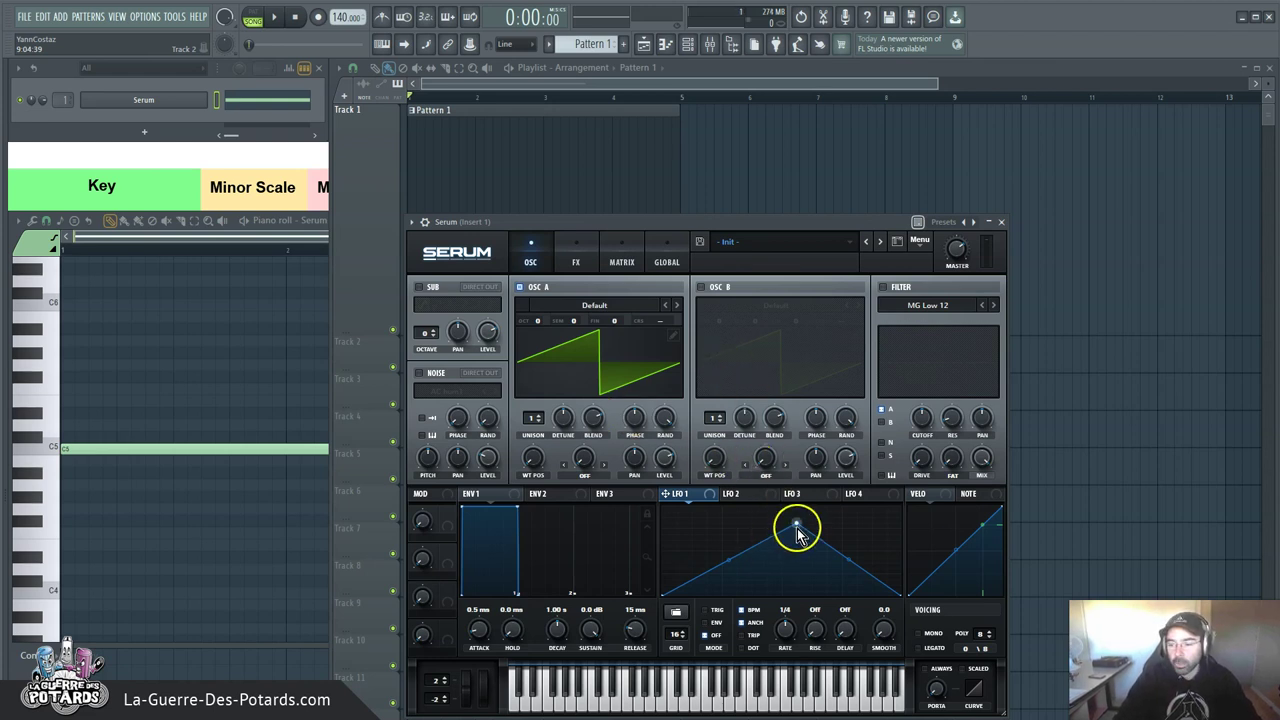
mouse_move(800, 533)
mouse_down()
mouse_move(837, 523)
mouse_move(784, 523)
mouse_up()
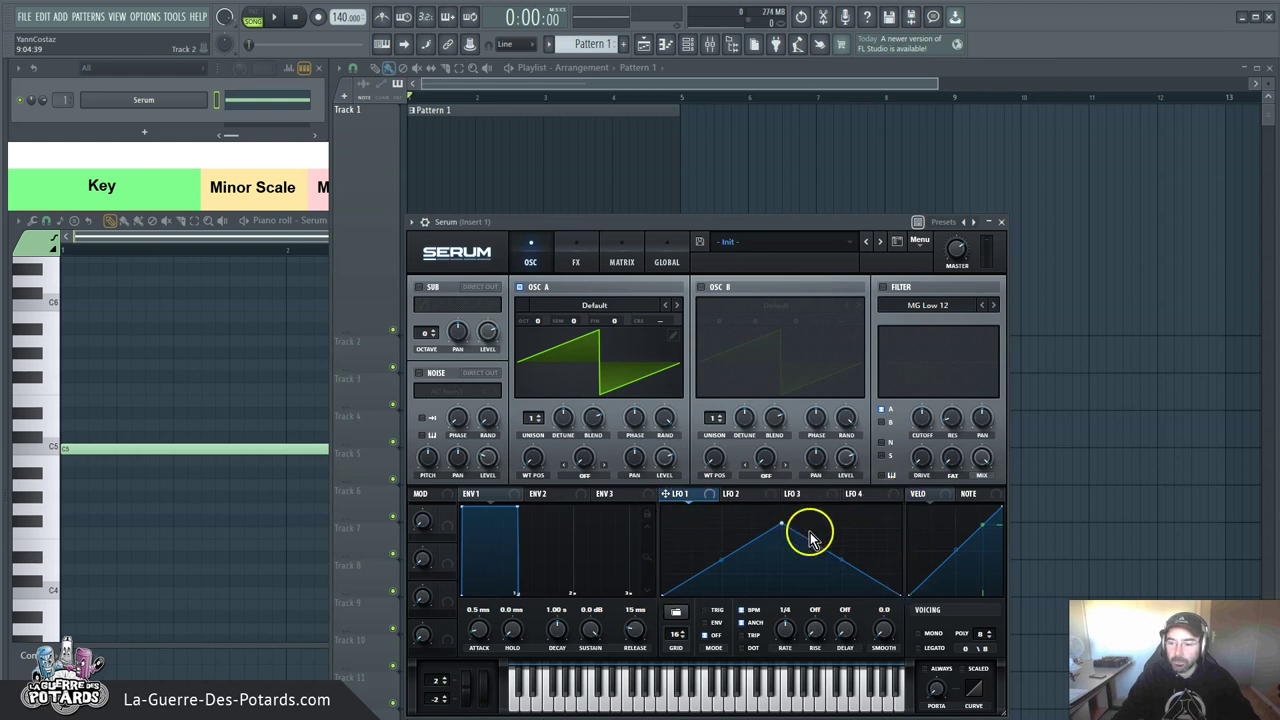
drag(779, 523, 847, 535)
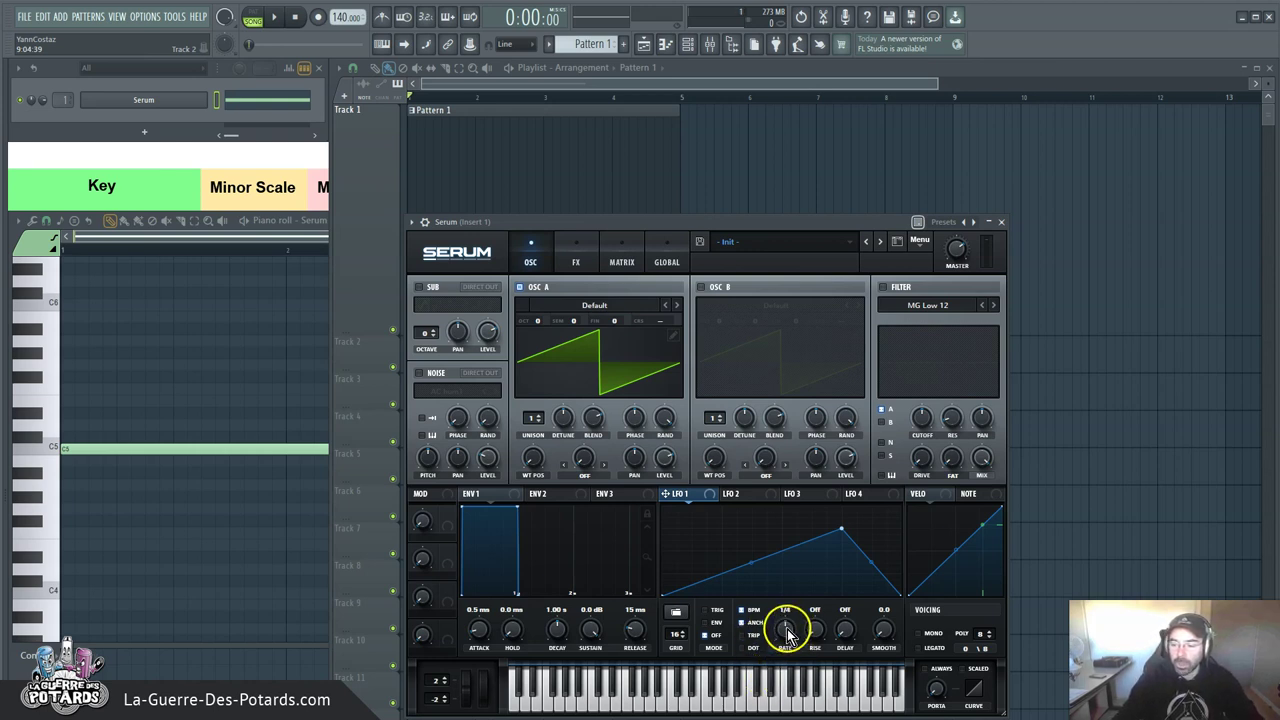
Set LFO 1's rate to 4 bar and compare it with the note's length in the playlist and piano roll.
drag(784, 648, 782, 664)
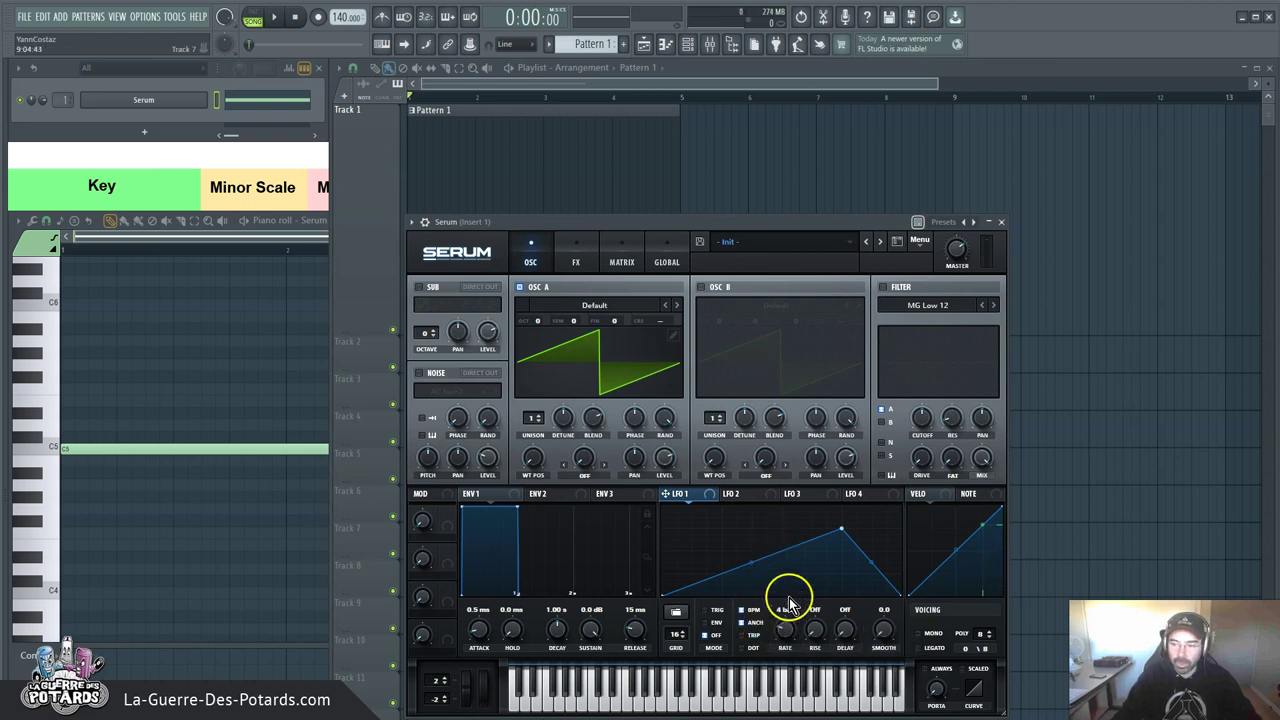
click(606, 86)
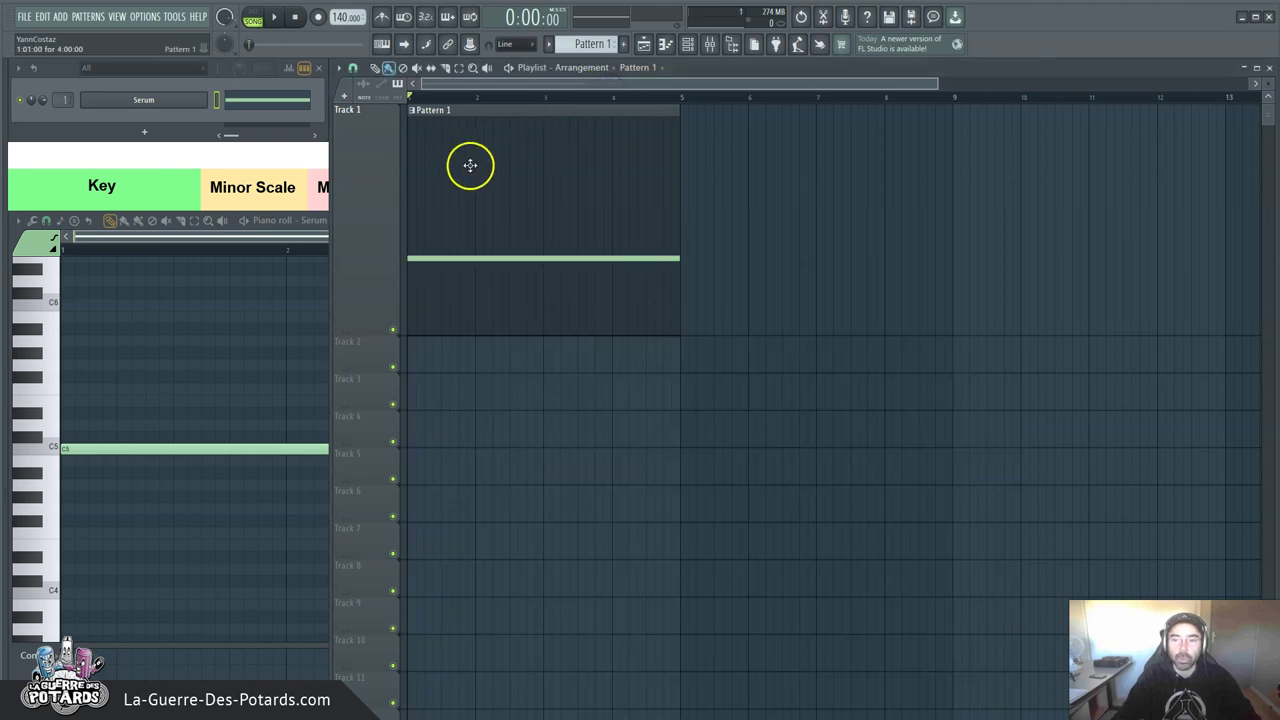
click(258, 103)
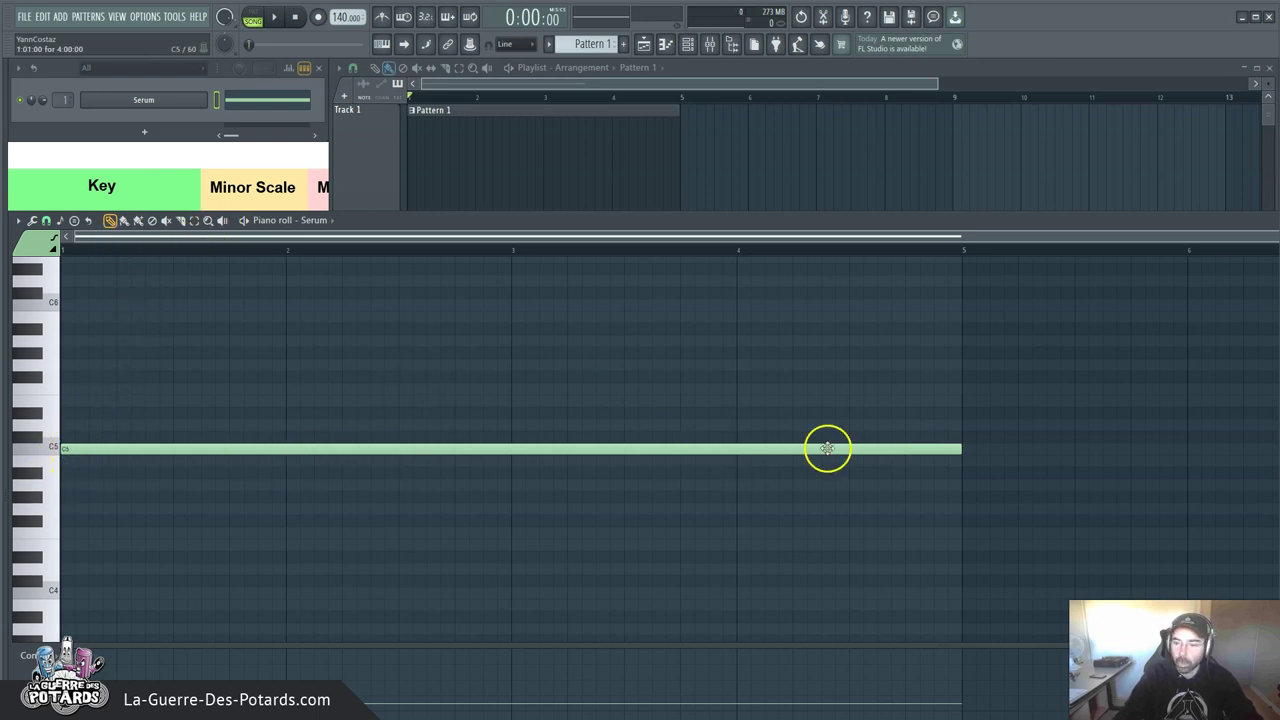
click(608, 82)
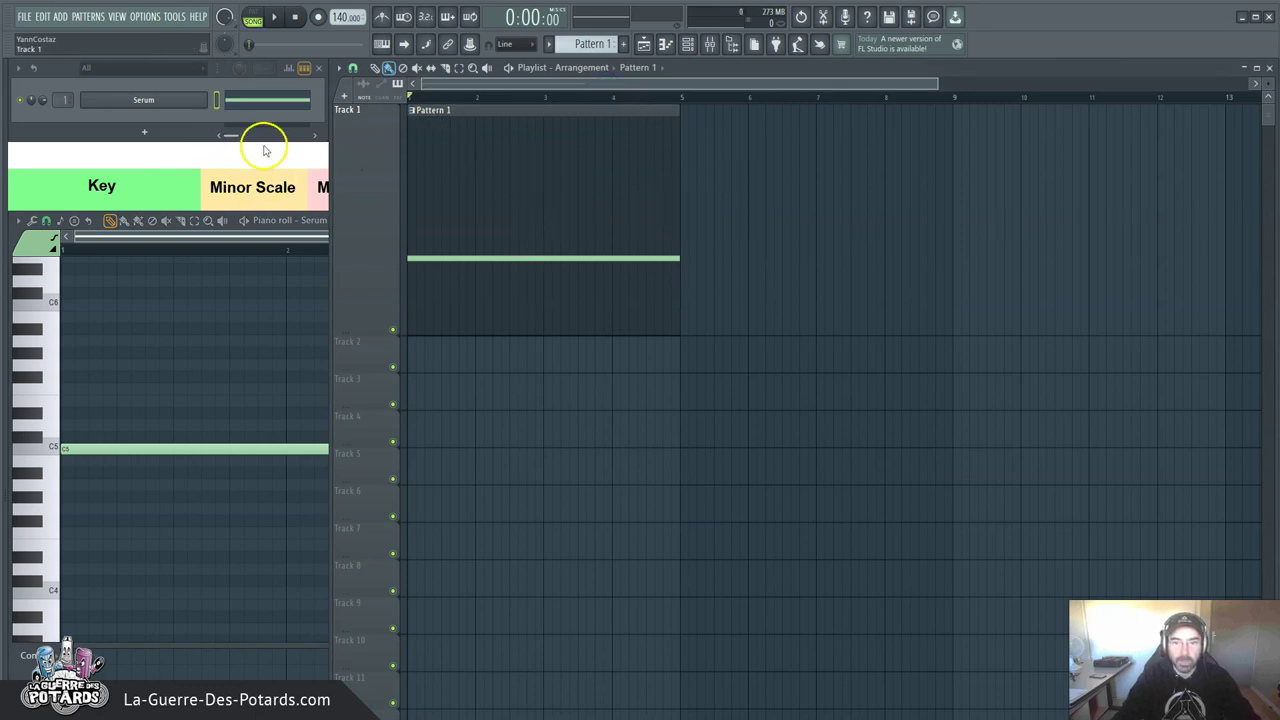
Reshape LFO 1 in Serum into an exponential rise to maximum at about three quarters of the cycle, holding high until the end.
click(178, 100)
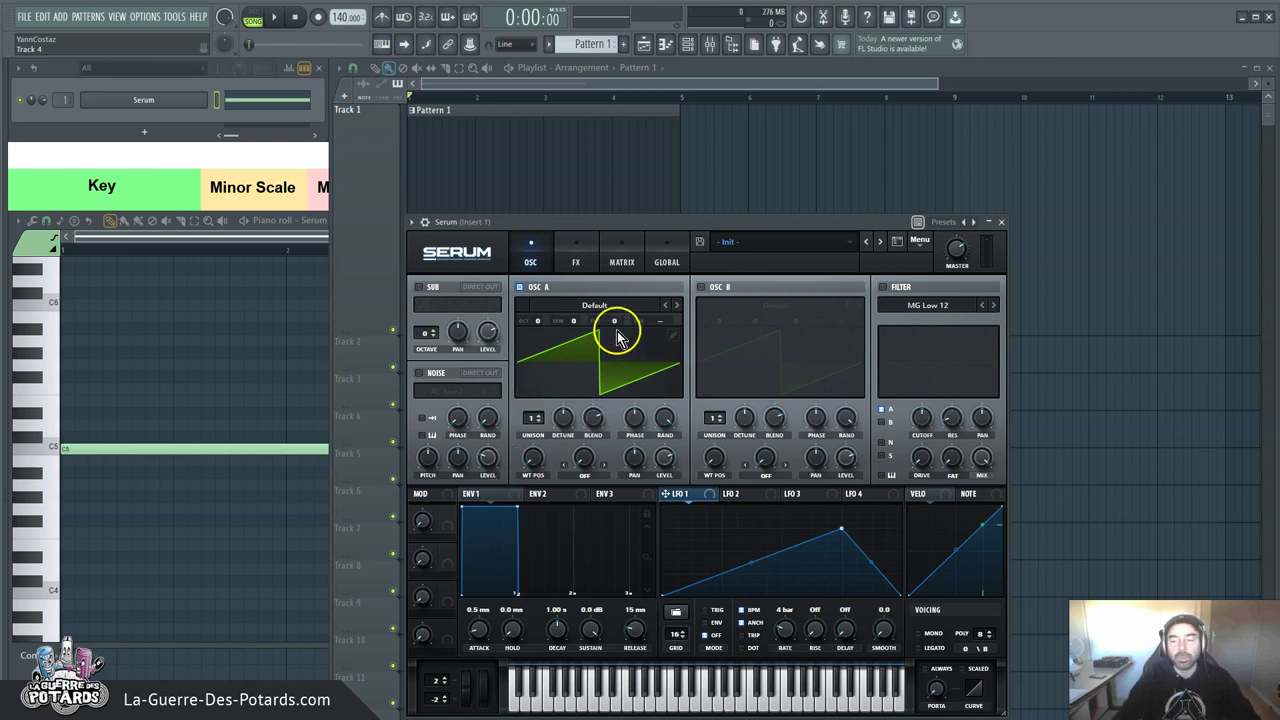
click(698, 289)
click(698, 289)
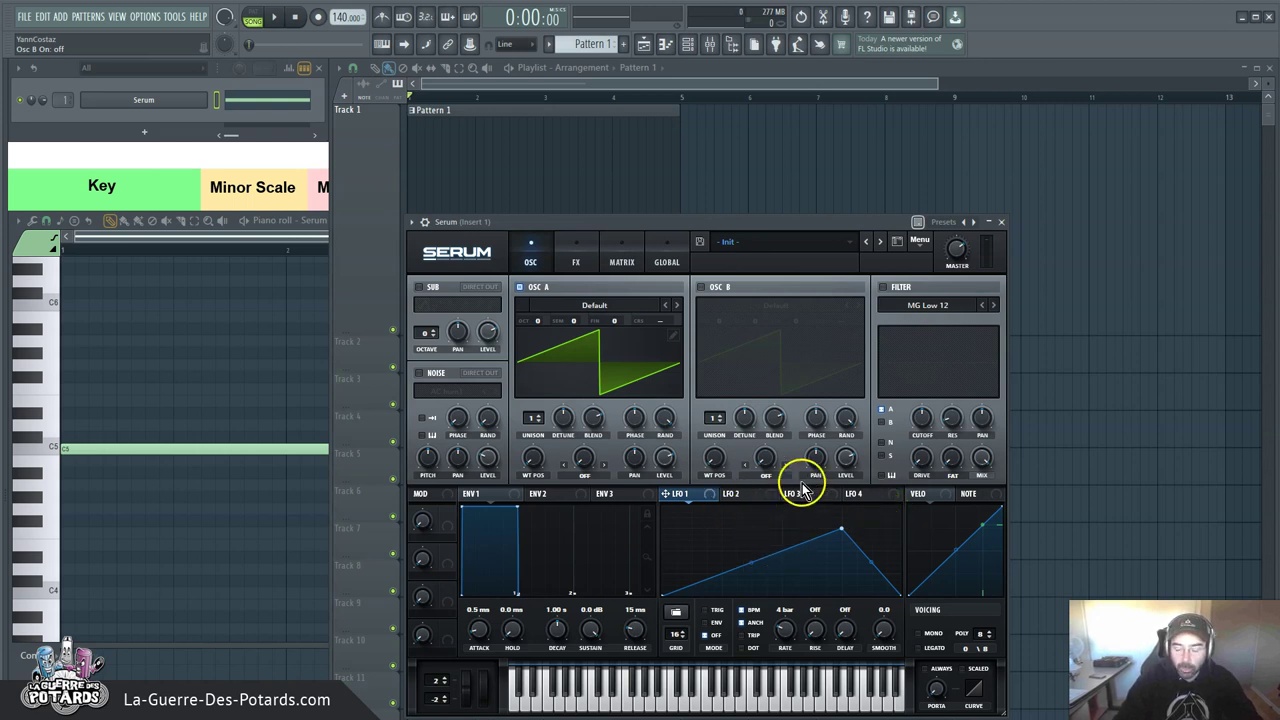
drag(843, 535, 837, 366)
drag(743, 557, 768, 565)
drag(862, 556, 879, 529)
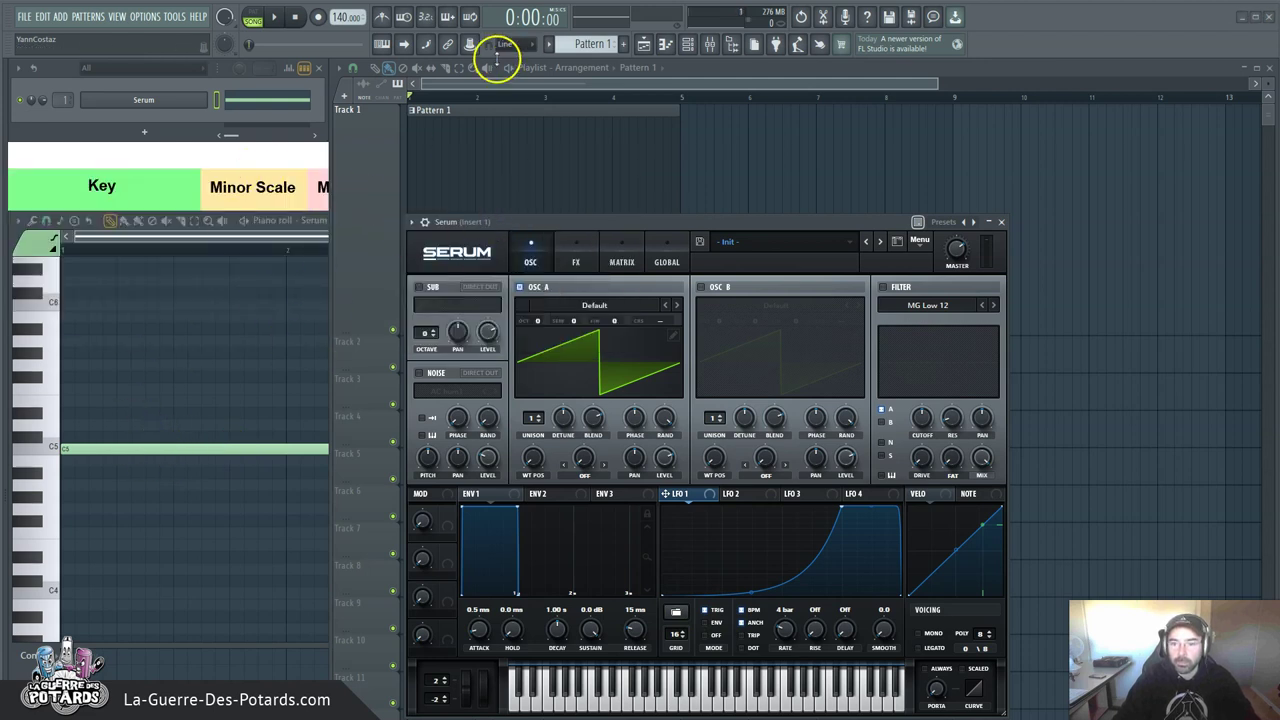
Review the four-bar note in the playlist and in the Serum channel's piano roll.
click(478, 86)
click(267, 102)
click(267, 102)
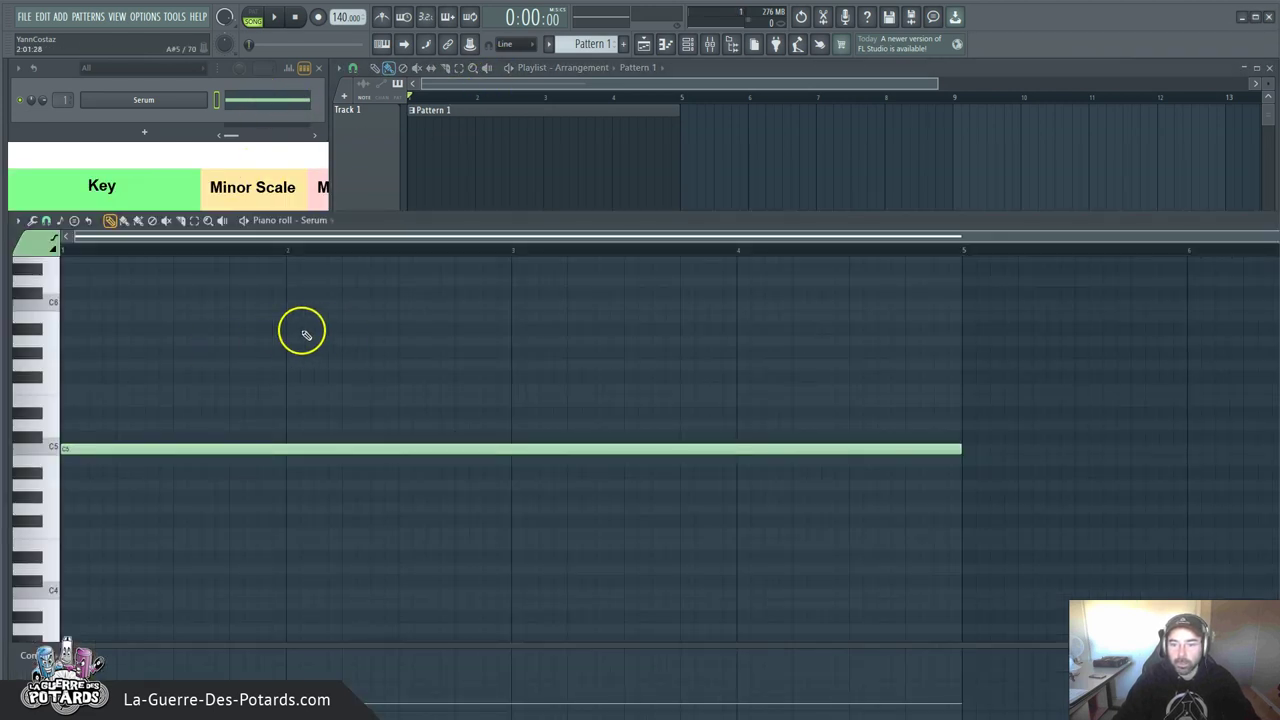
Assign LFO 1 to oscillator A's level in Serum and turn the base level down to 0%.
click(146, 101)
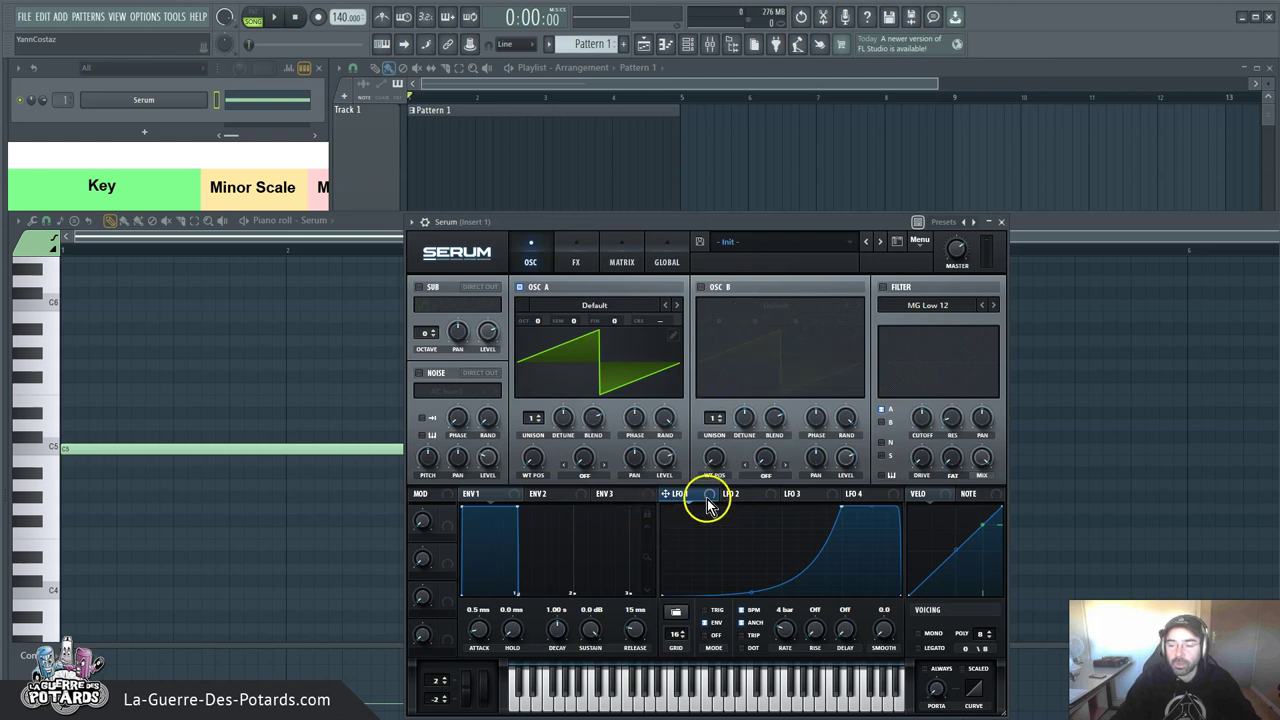
mouse_move(665, 460)
mouse_down()
mouse_move(672, 518)
mouse_move(677, 482)
mouse_up()
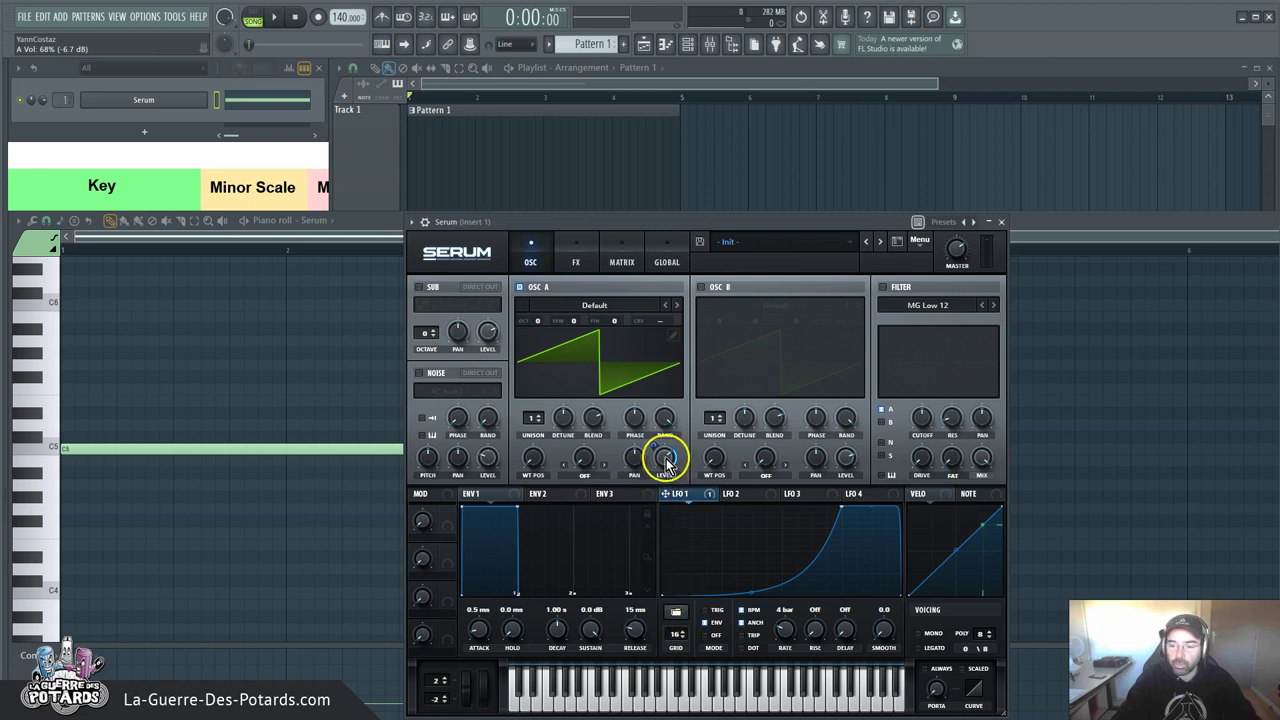
drag(666, 462, 665, 560)
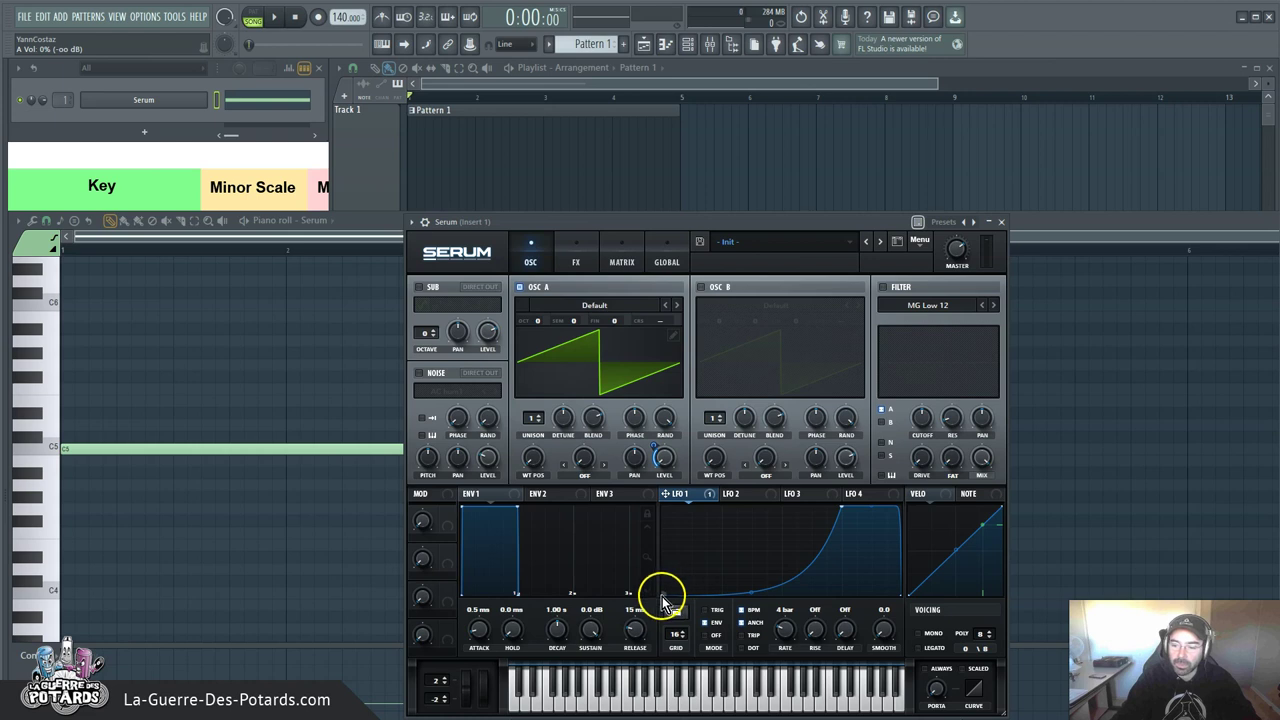
Vary LFO 1's modulation amount on oscillator A's level, bringing it to 30.
mouse_move(662, 462)
mouse_down()
mouse_move(662, 420)
mouse_move(655, 444)
mouse_up()
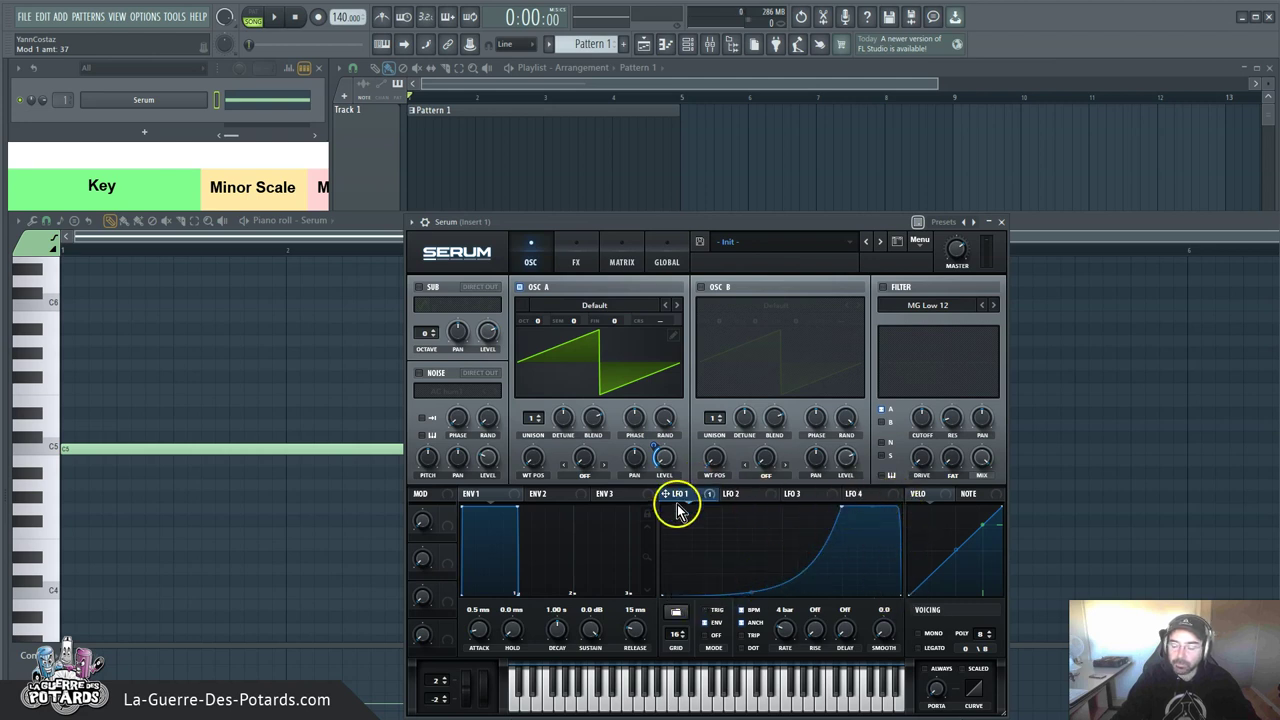
drag(655, 444, 665, 461)
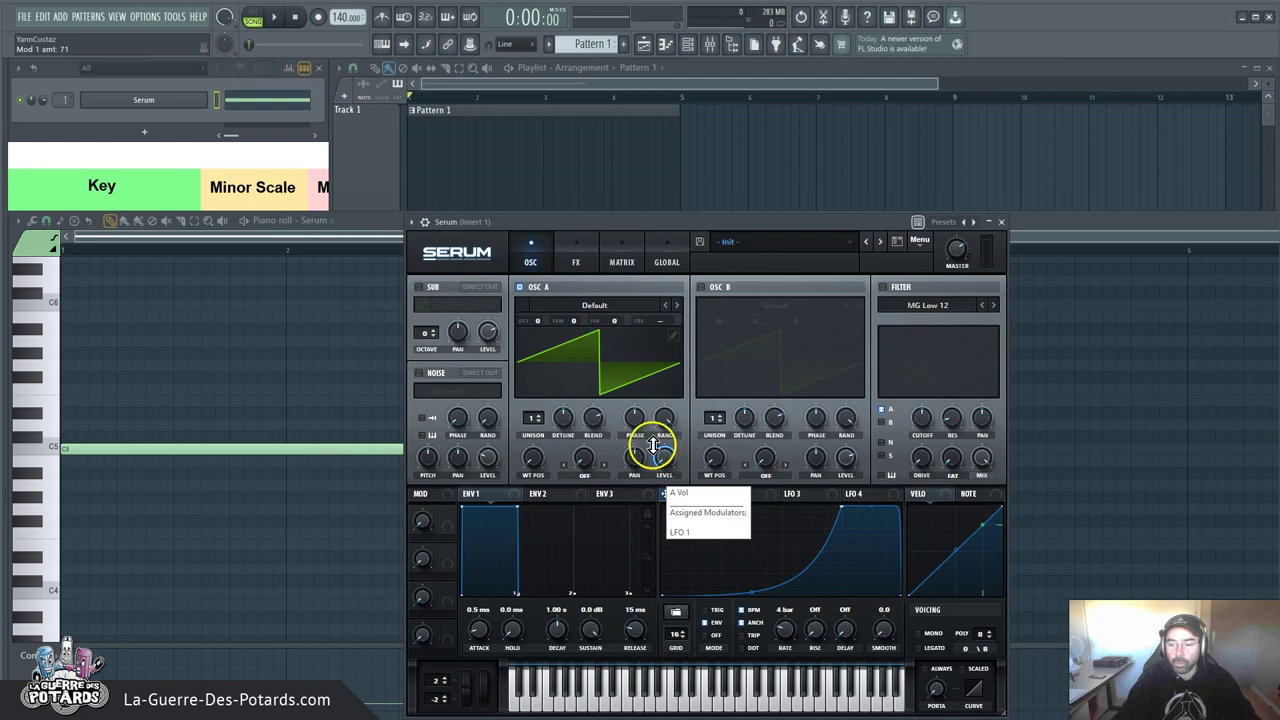
drag(653, 446, 643, 468)
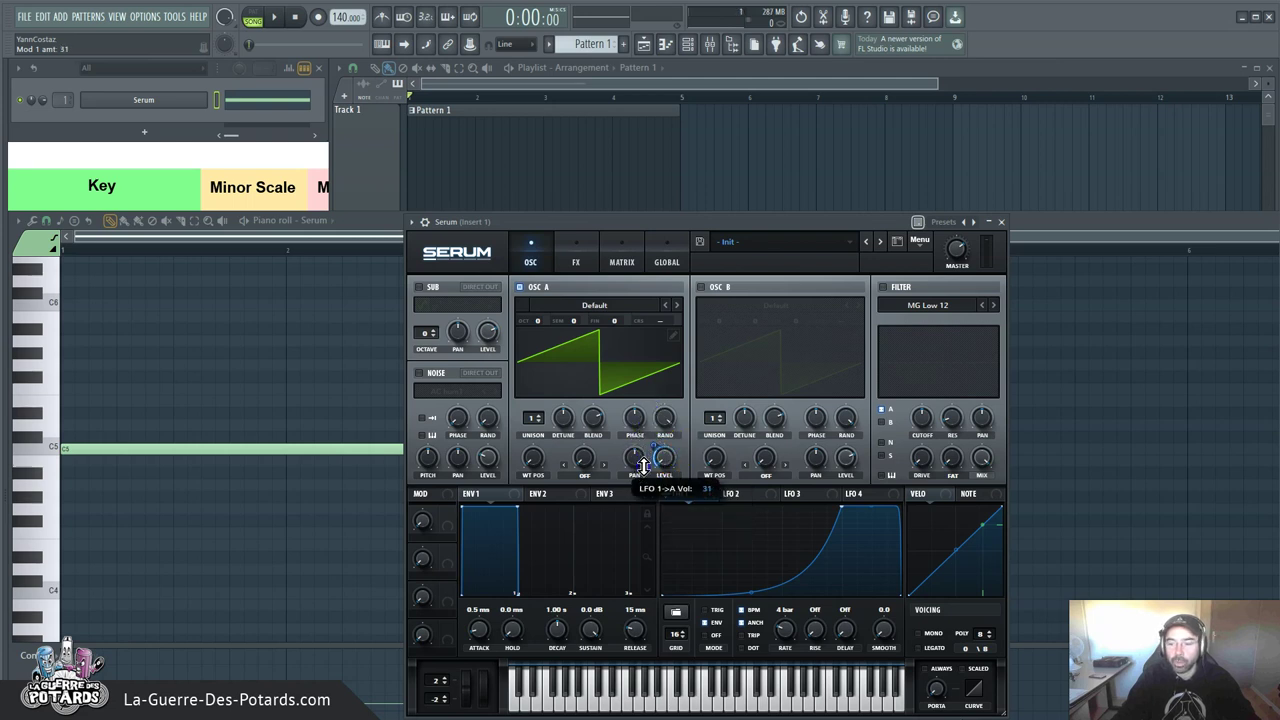
drag(643, 468, 640, 476)
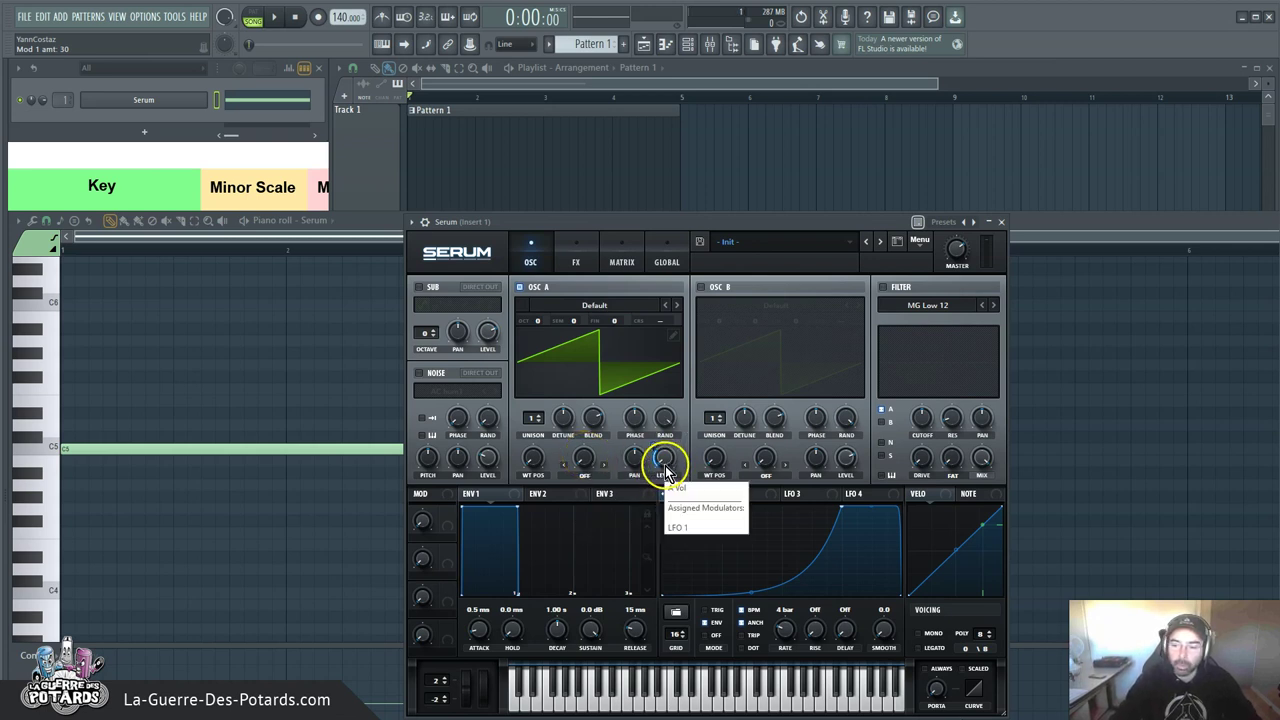
Raise LFO 1's modulation amount on oscillator A's level to 100.
drag(679, 459, 668, 456)
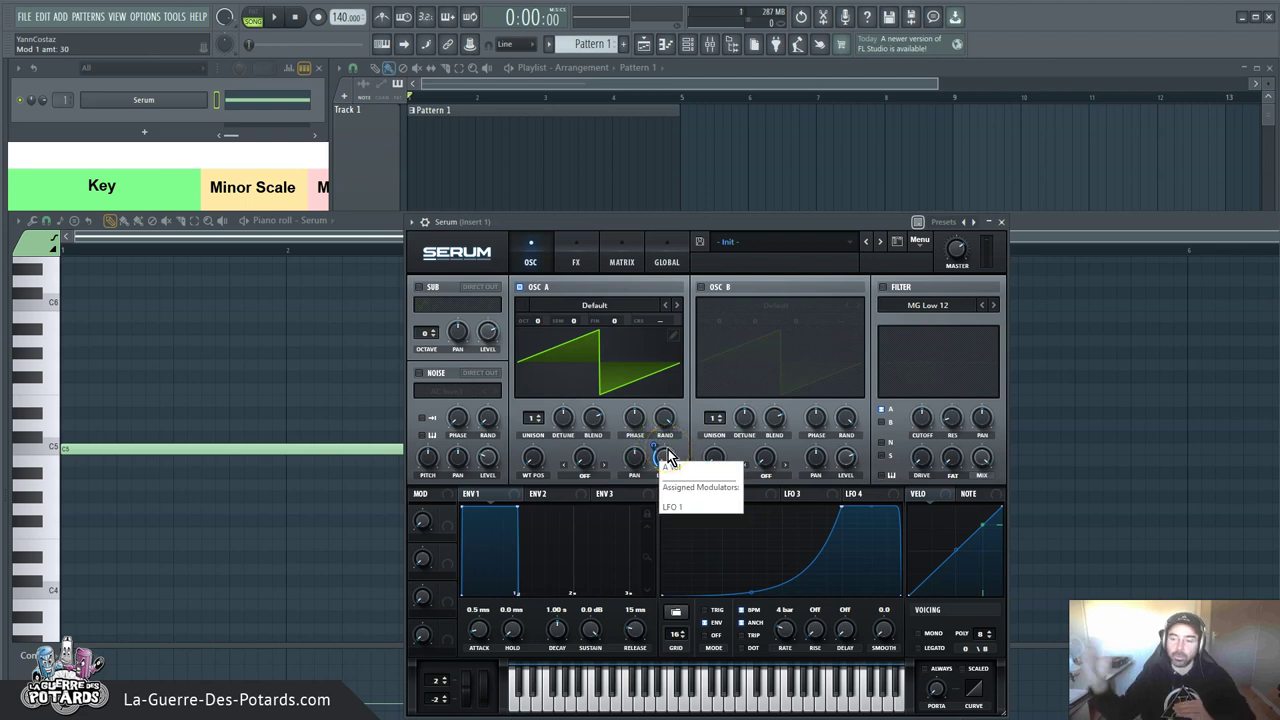
click(670, 458)
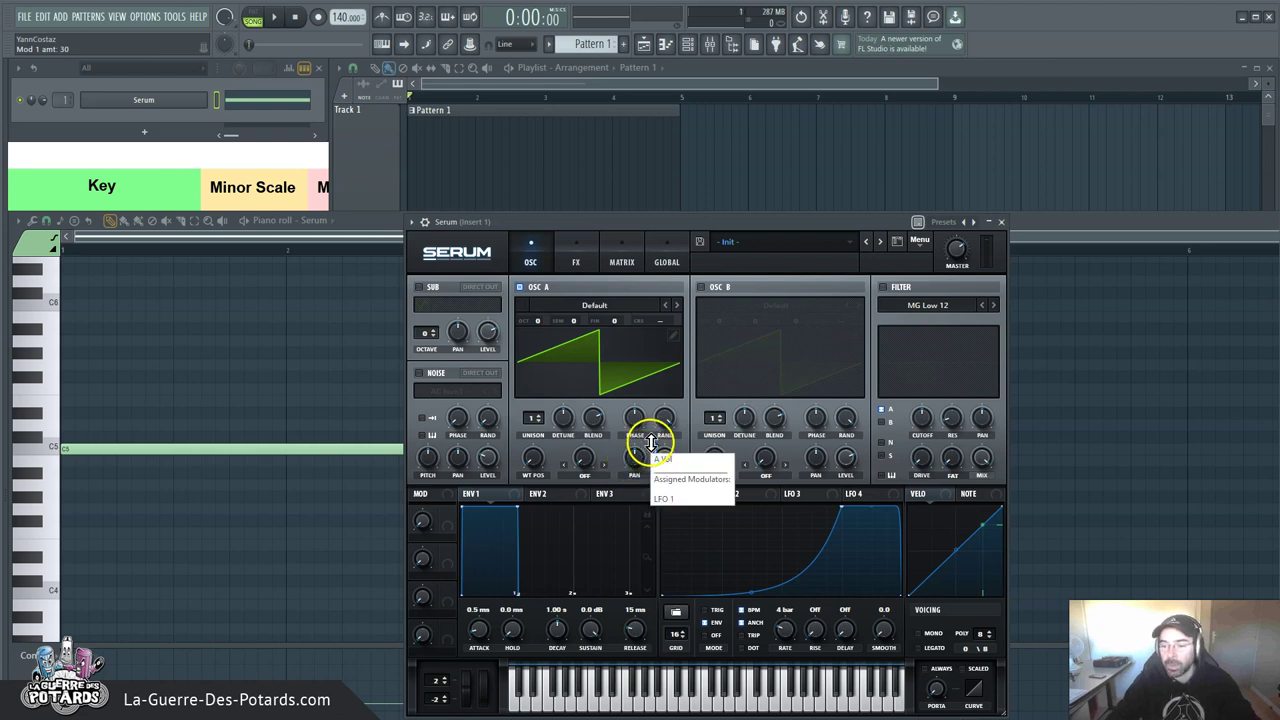
click(651, 445)
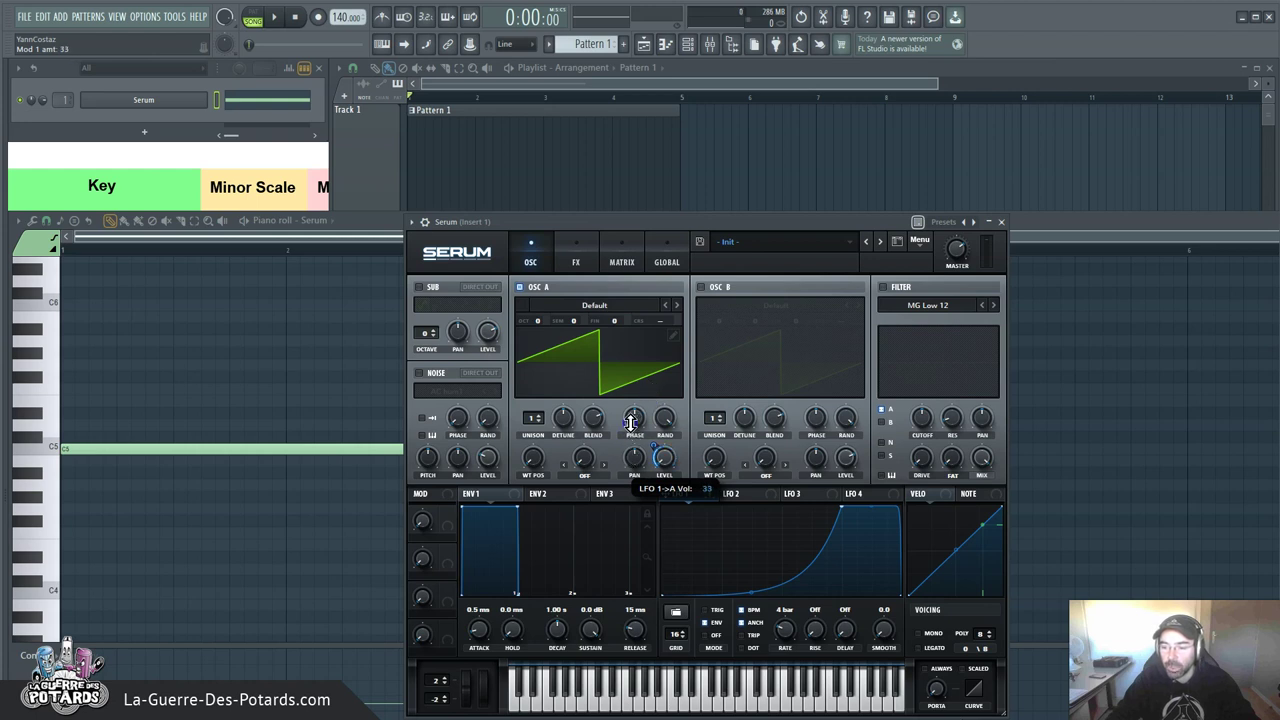
drag(631, 412, 635, 407)
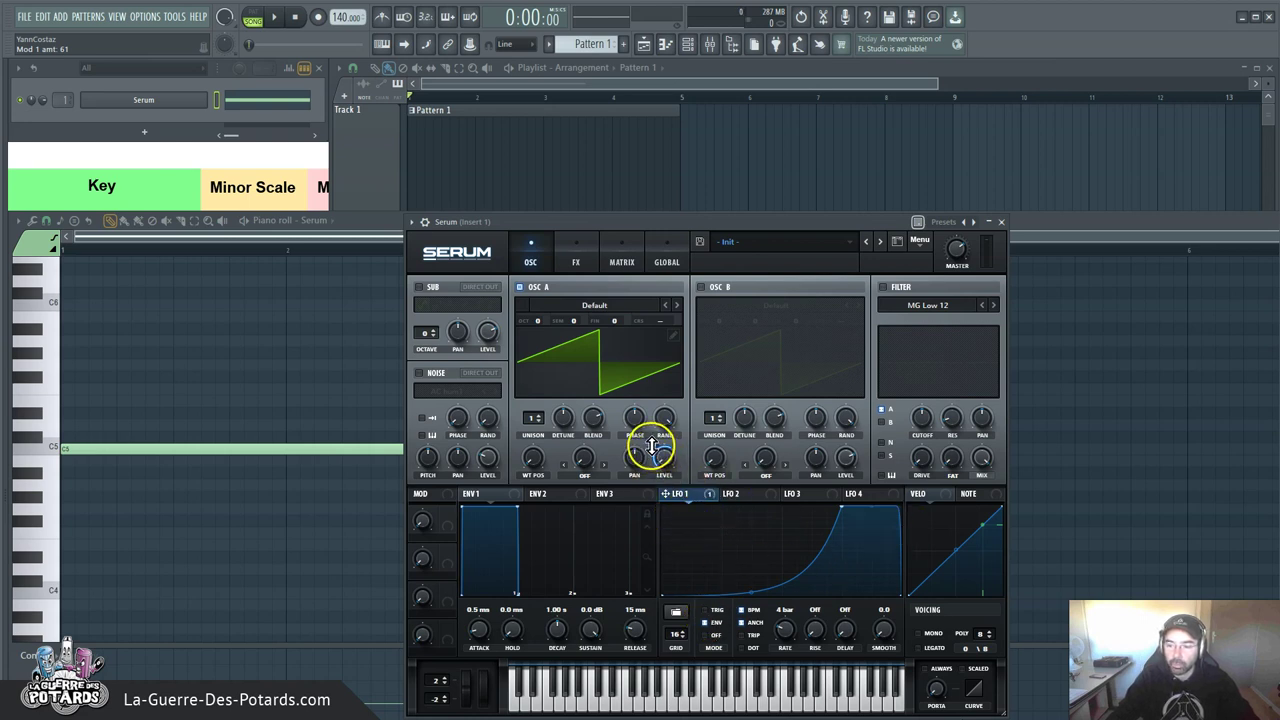
drag(651, 446, 647, 425)
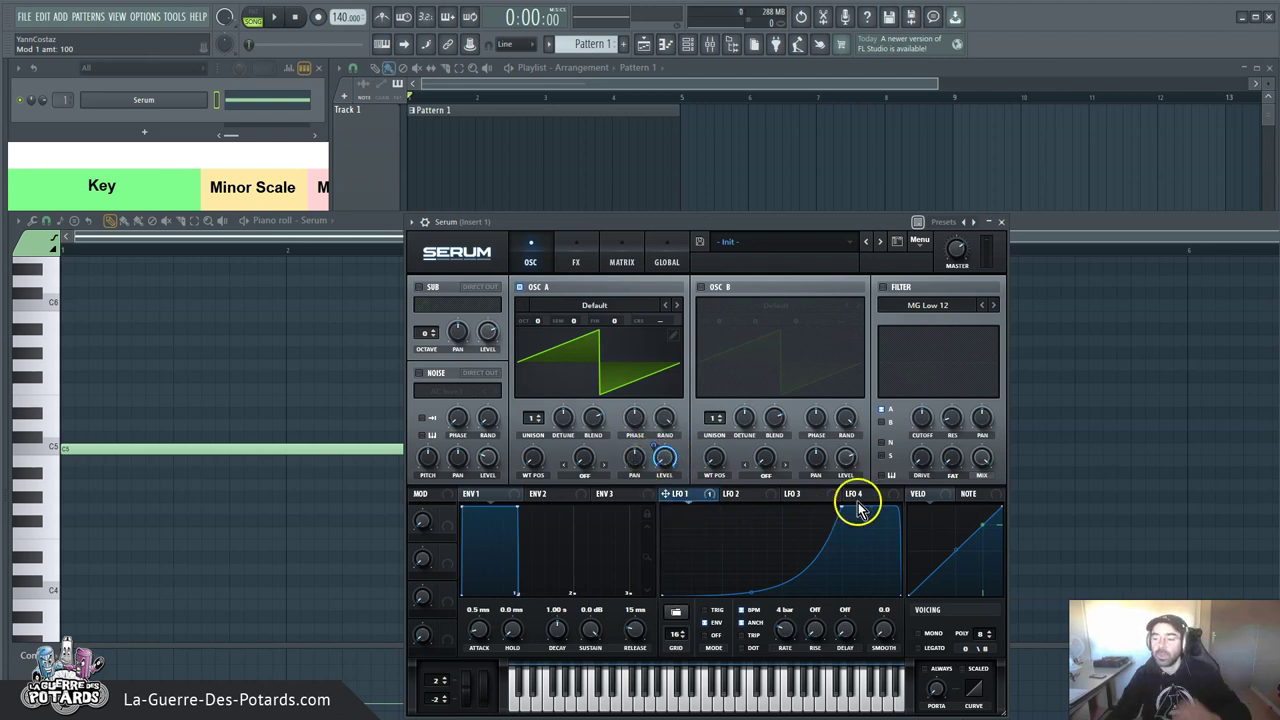
Bend the end of LFO 1 into a rounded fall to zero and play the note back.
drag(872, 508, 872, 512)
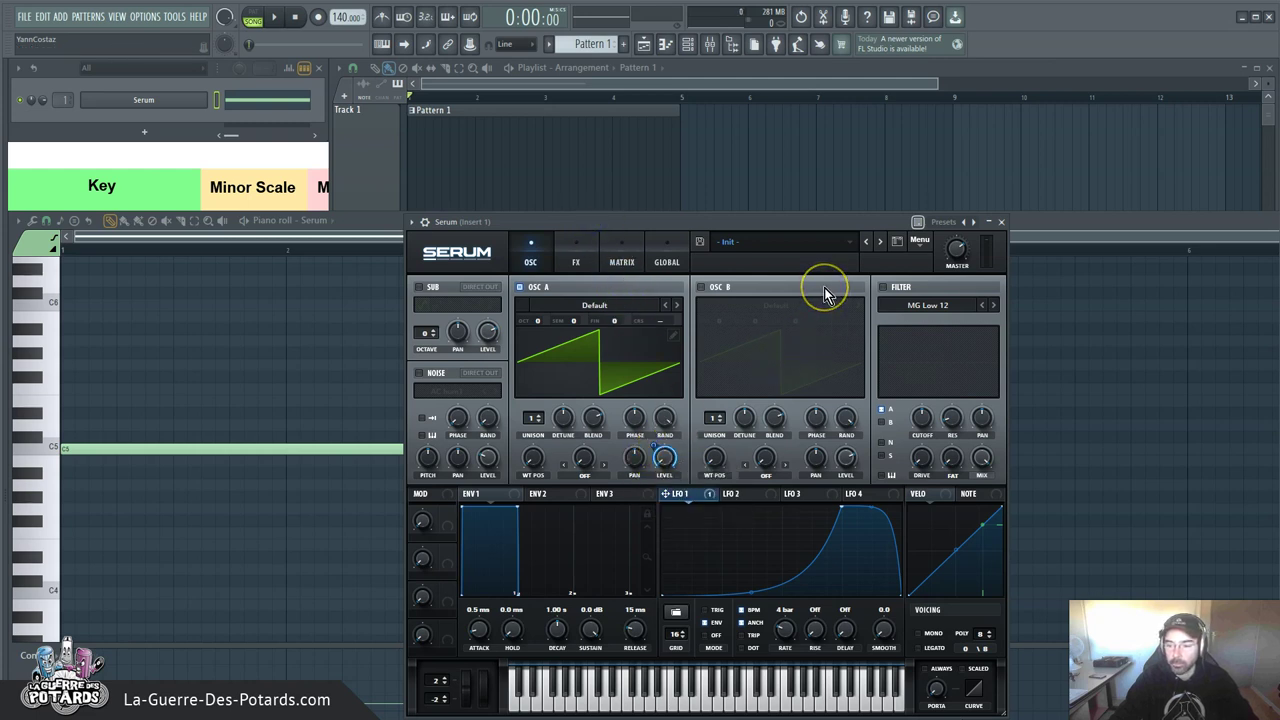
key(space)
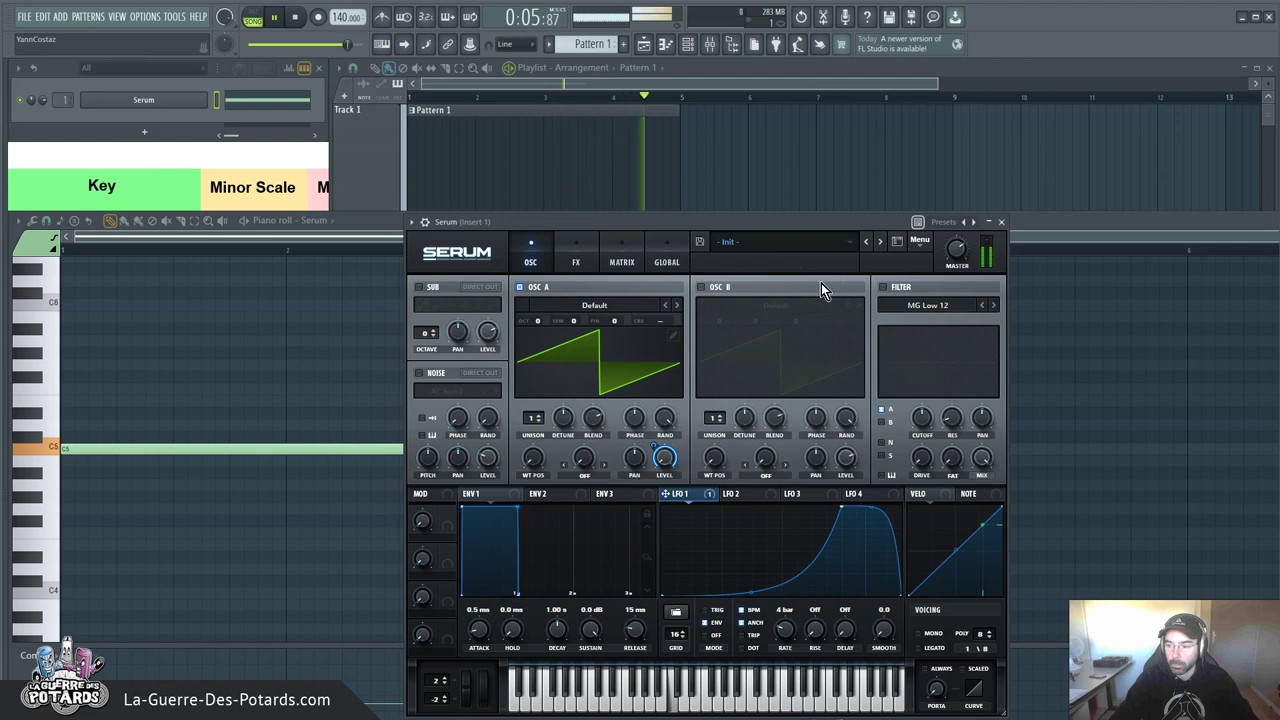
key(space)
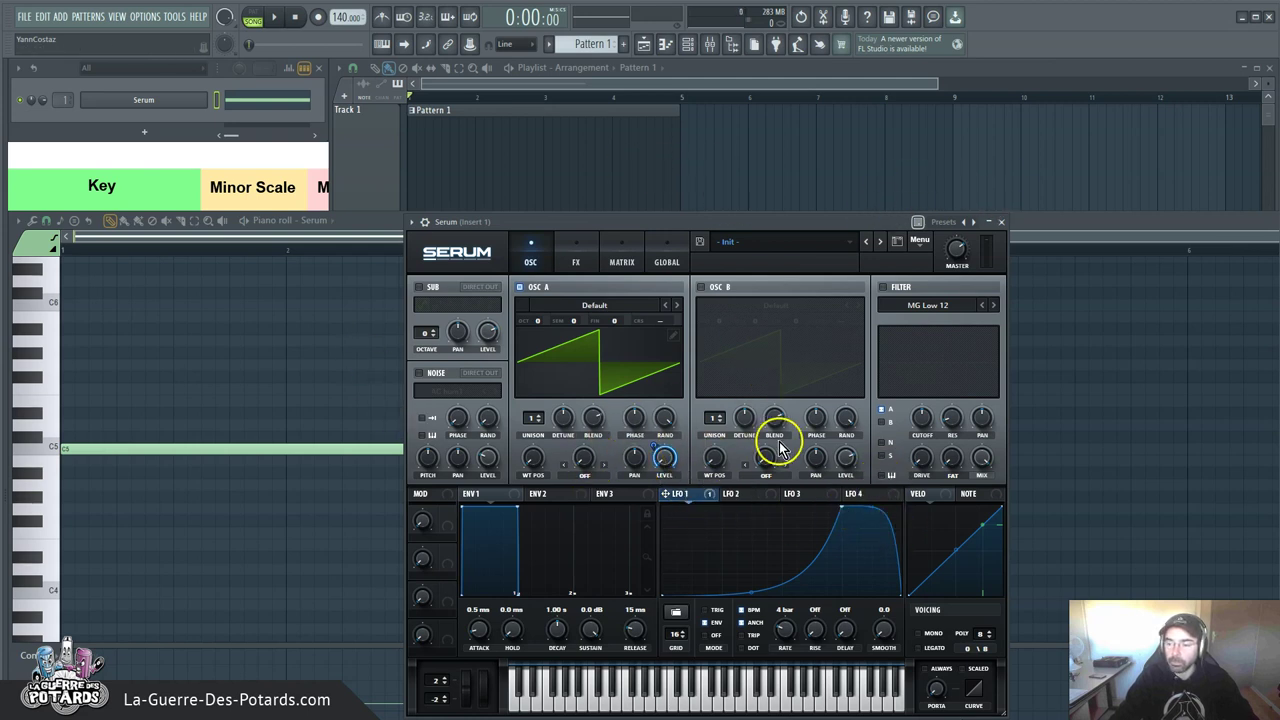
click(612, 84)
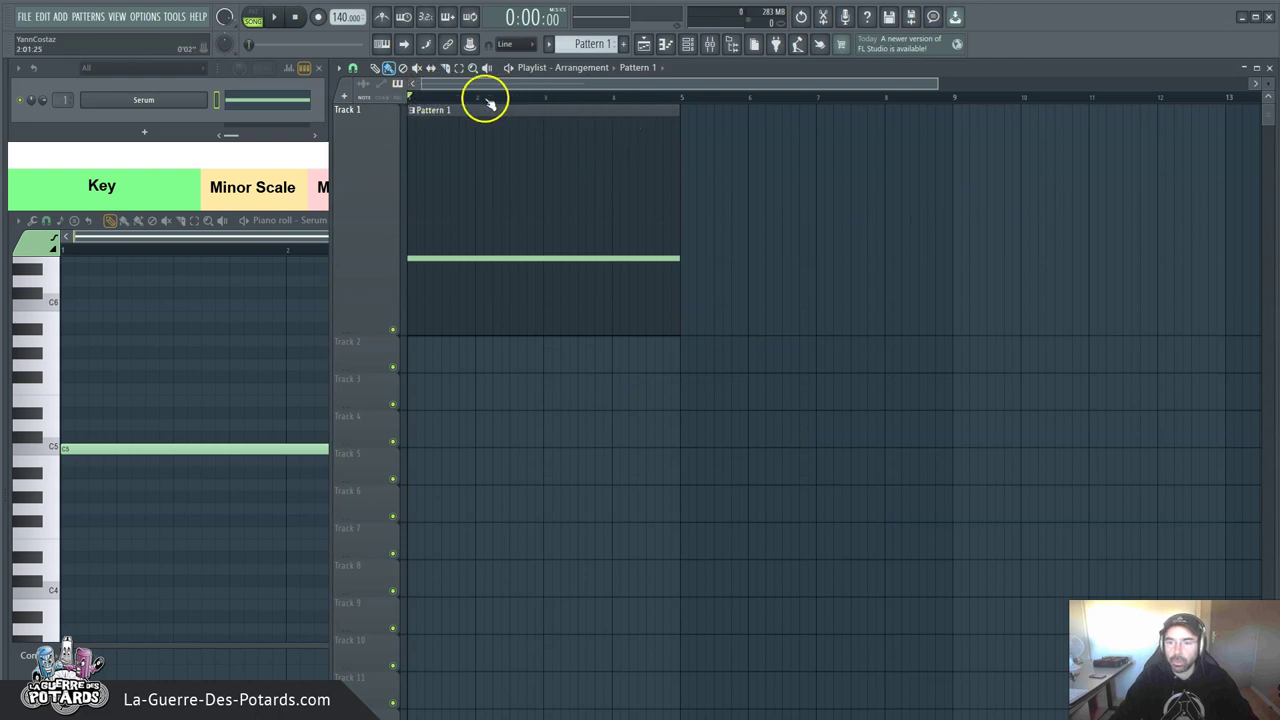
scroll(510, 100, down, 2)
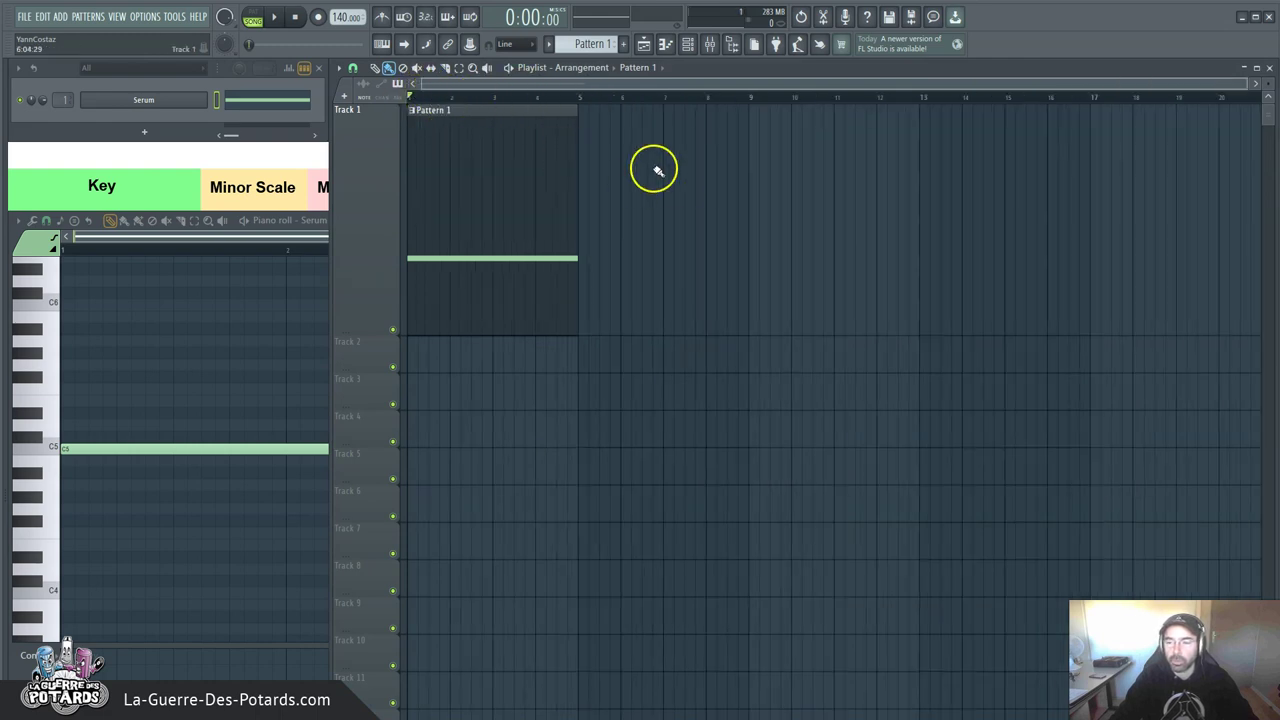
key(alt+F8)
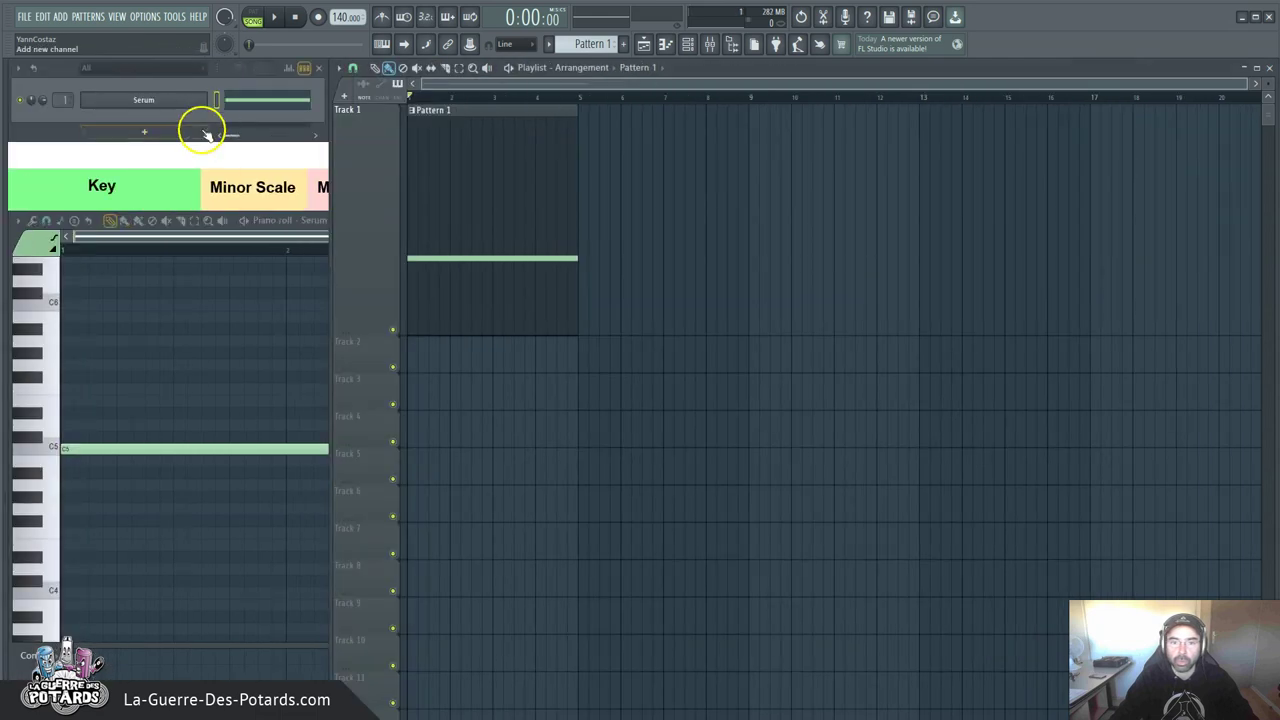
click(143, 132)
key(Escape)
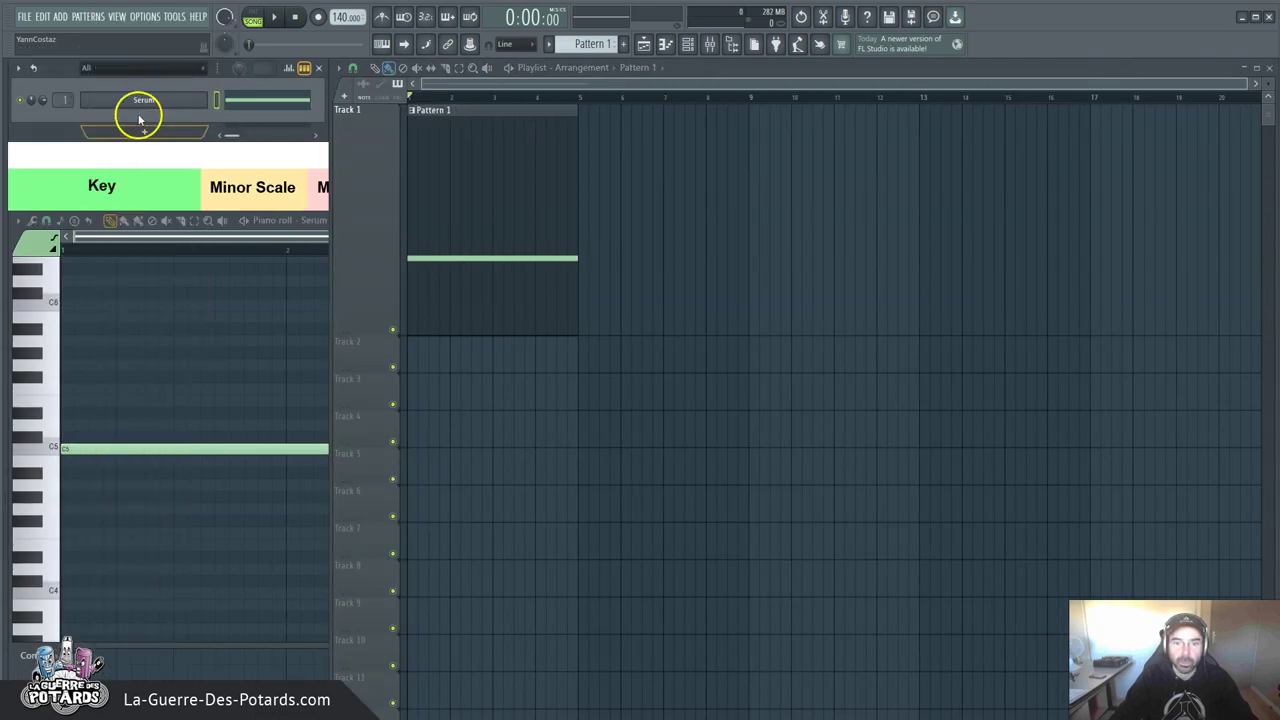
Clone the Serum channel and return to the playlist.
right_click(147, 104)
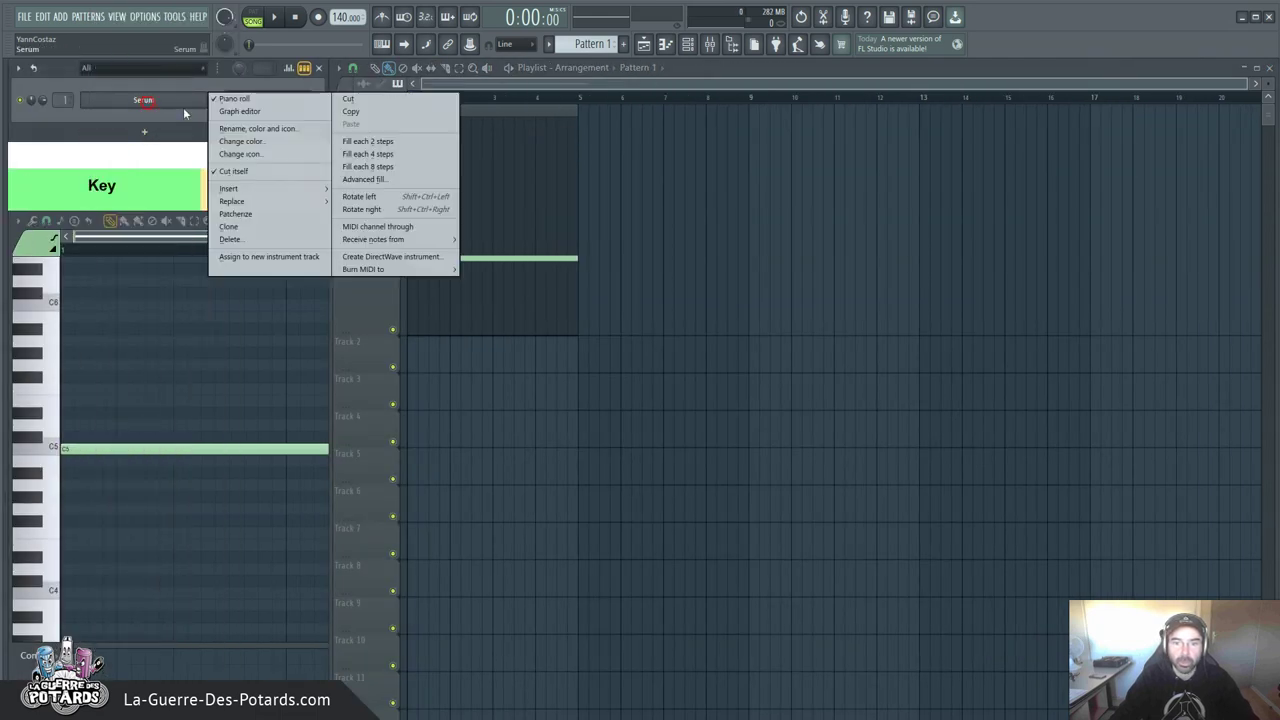
click(247, 227)
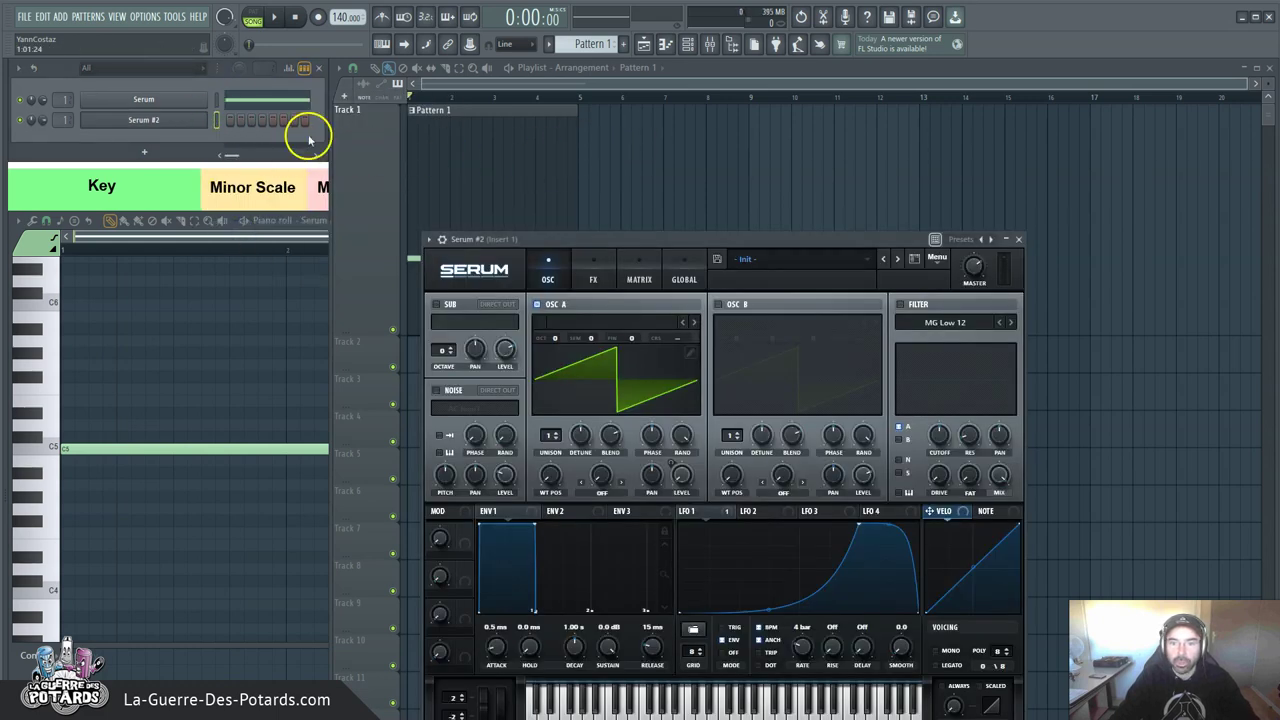
click(535, 88)
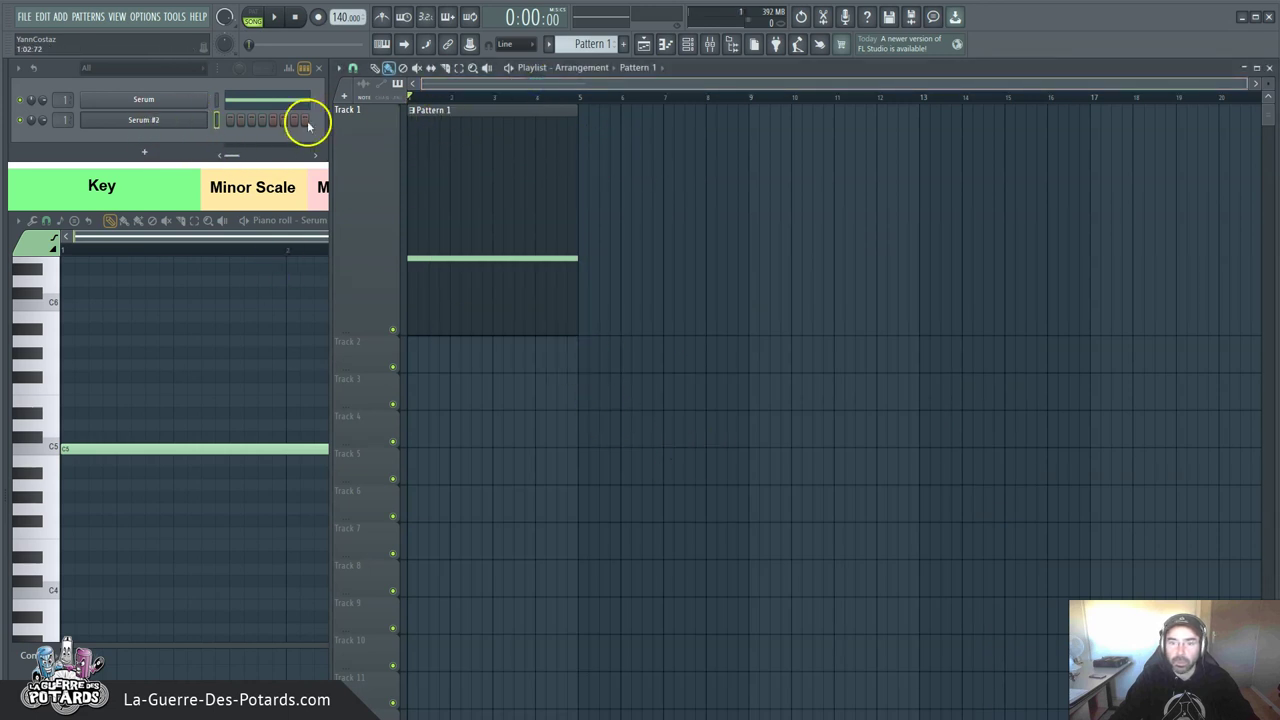
Create a new pattern named Pattern 2 and place it on Track 2 from bar 5 to bar 17.
click(623, 44)
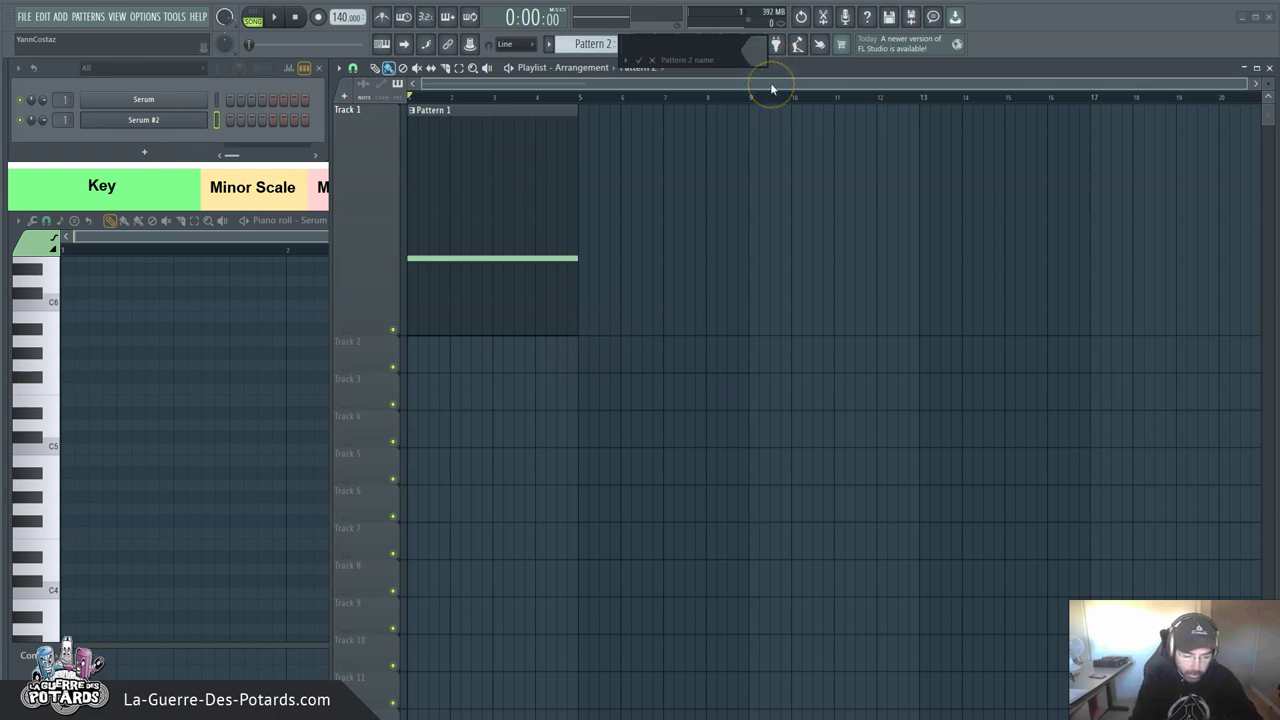
text(Pattern )
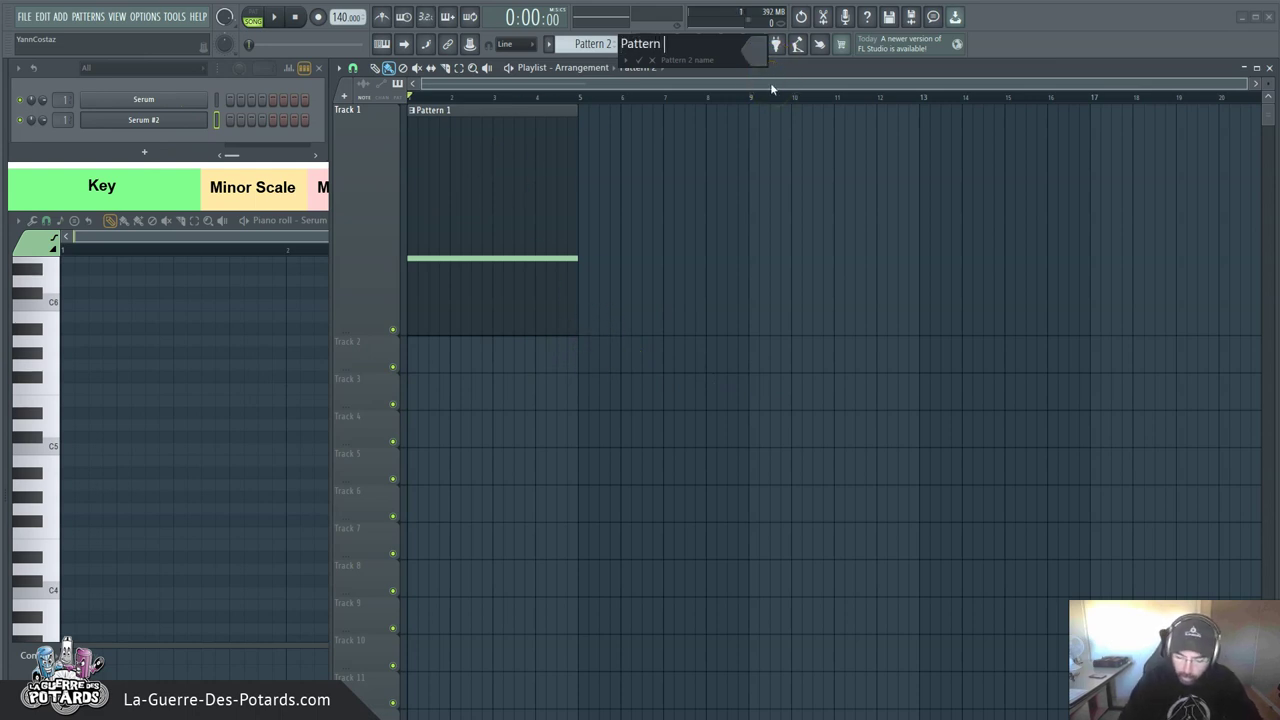
text(2)
key(Return)
click(612, 355)
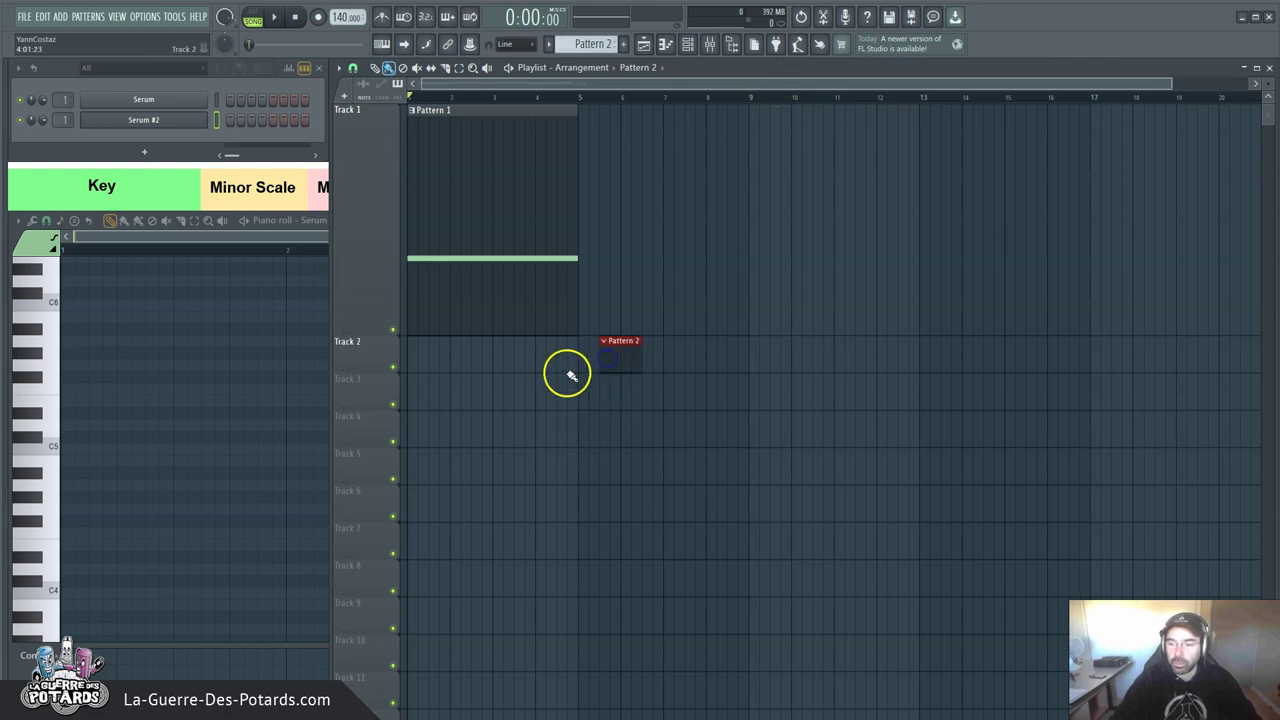
drag(617, 355, 1092, 352)
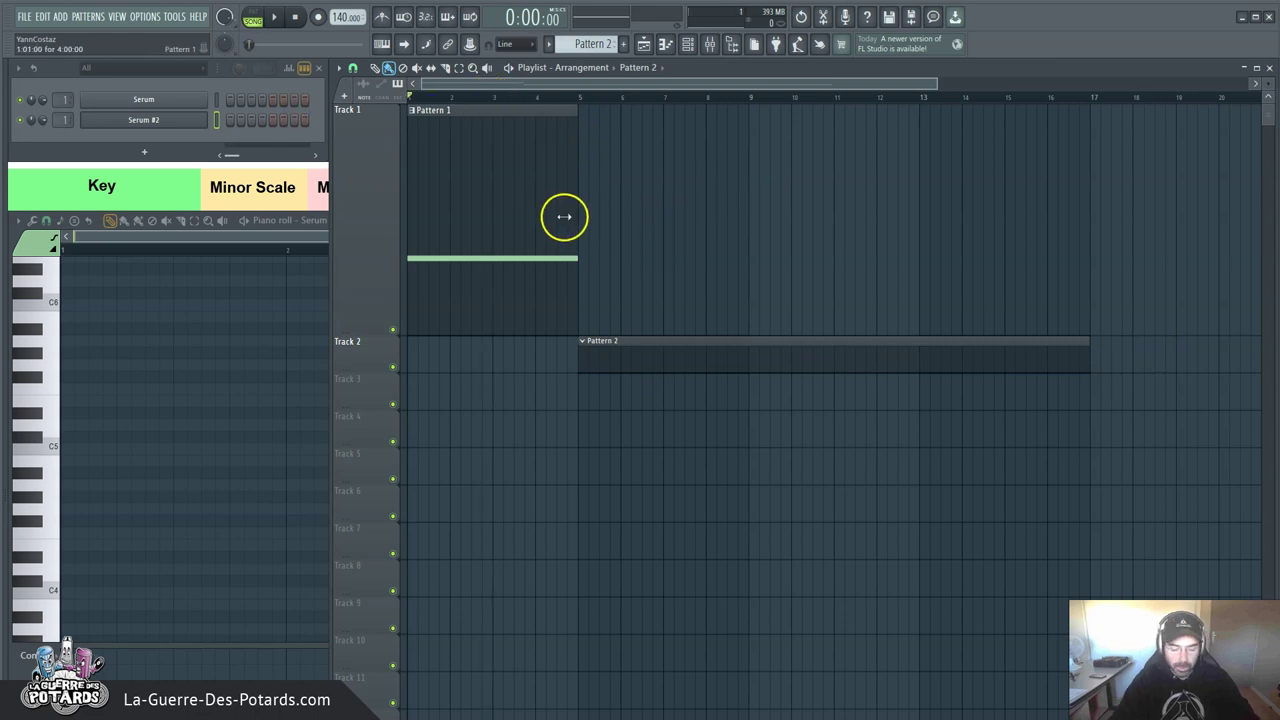
In the original Serum channel, bend LFO 1 into a fast rise and move its peak to about a quarter of the cycle.
key(F9)
click(124, 105)
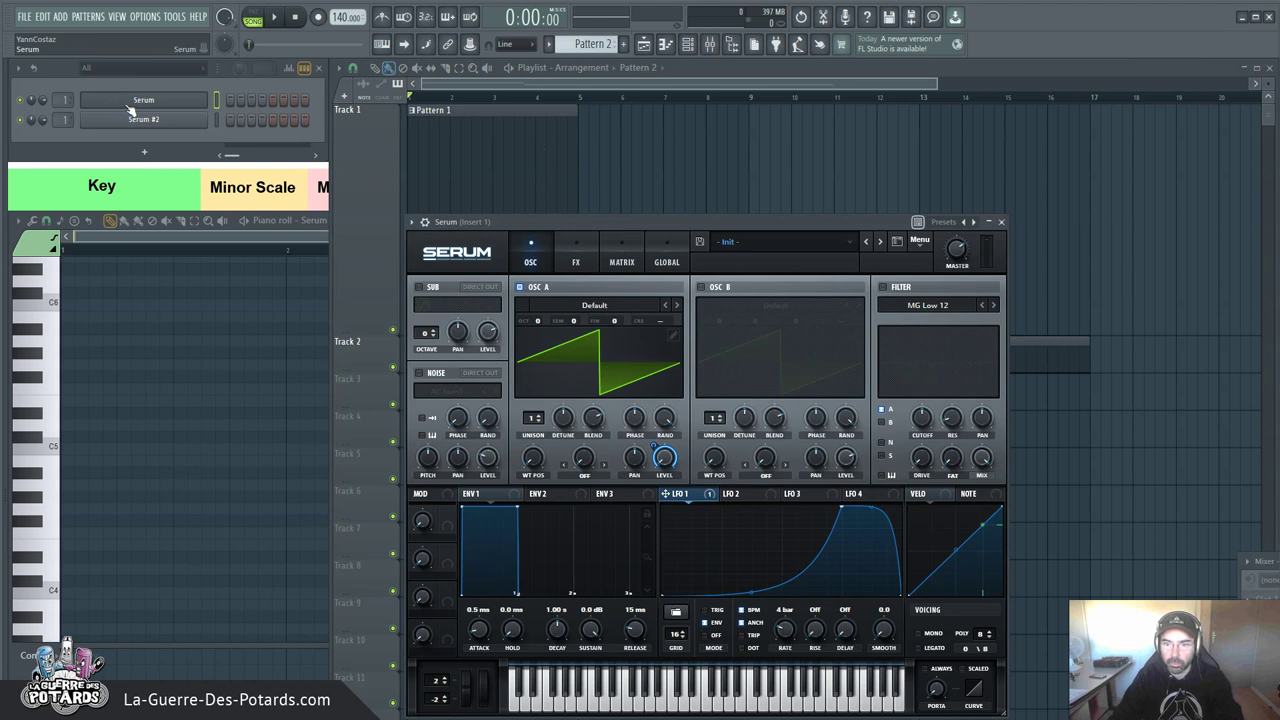
drag(791, 219, 1033, 132)
drag(994, 503, 963, 449)
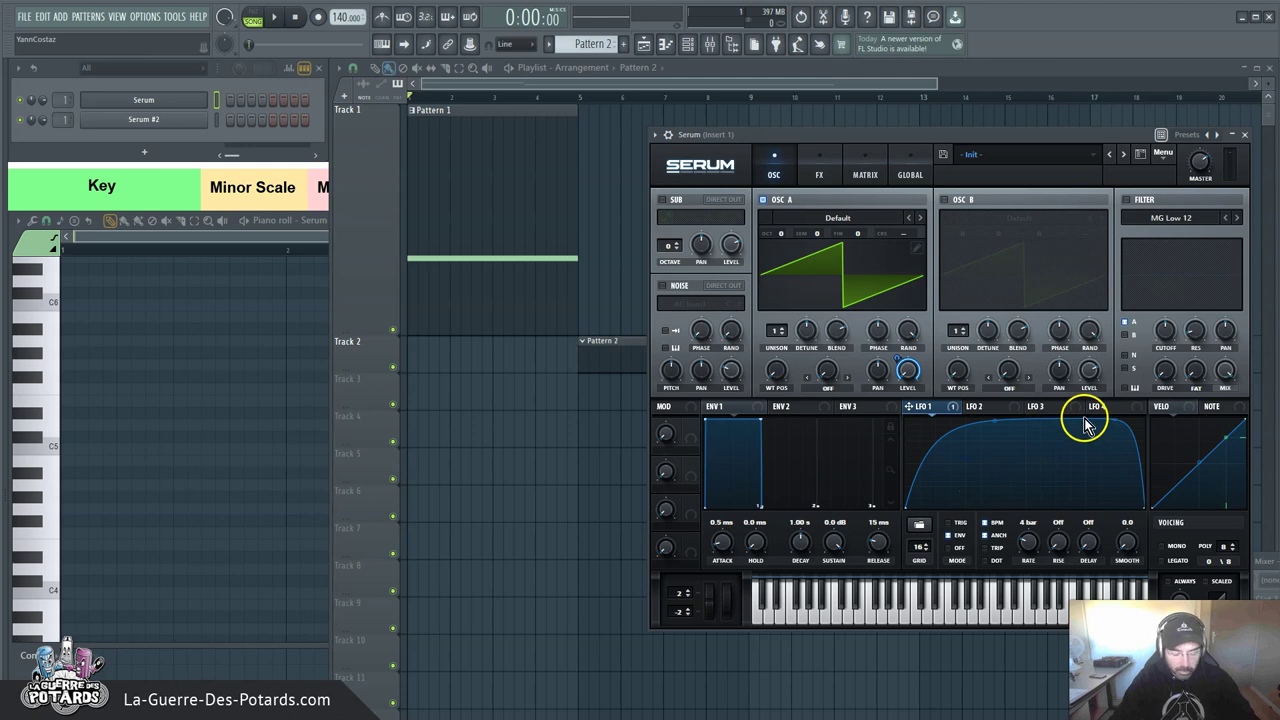
drag(1086, 420, 964, 375)
Add LFO 1 points at about half height mid-cycle and about 75% height at three quarters, curving the segments around them and steepening the final drop.
double_click(1029, 463)
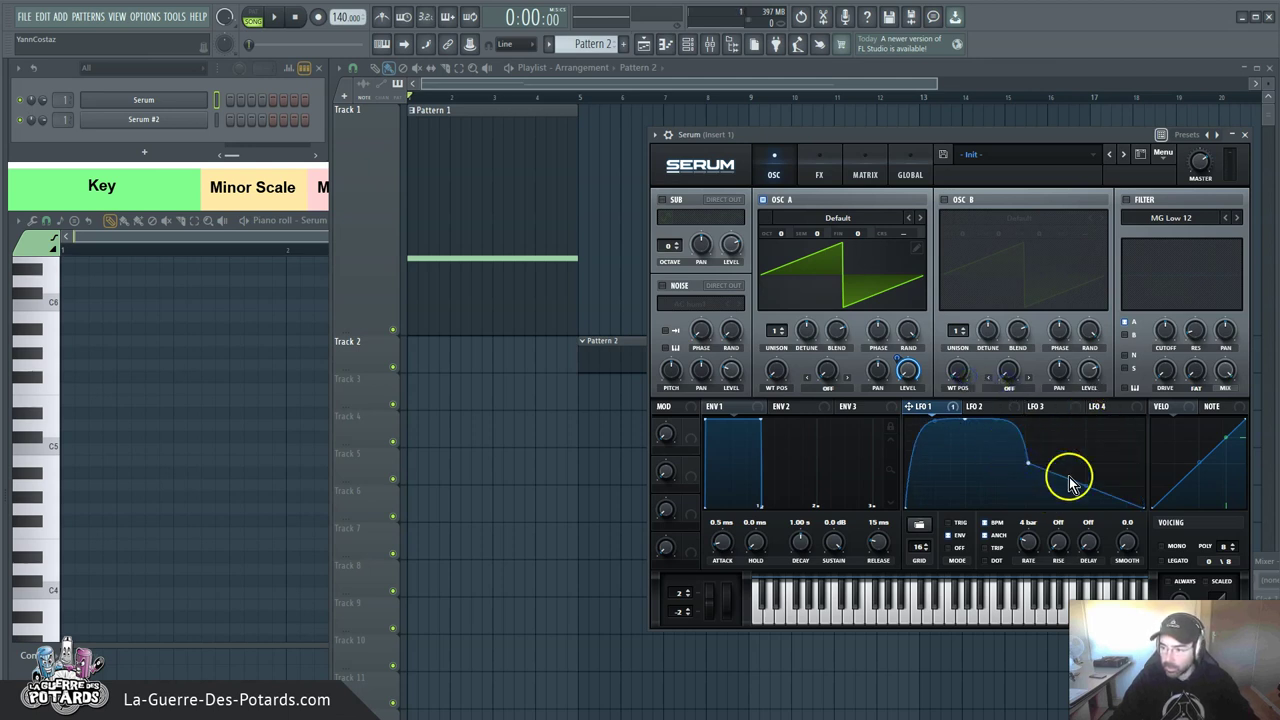
double_click(1090, 437)
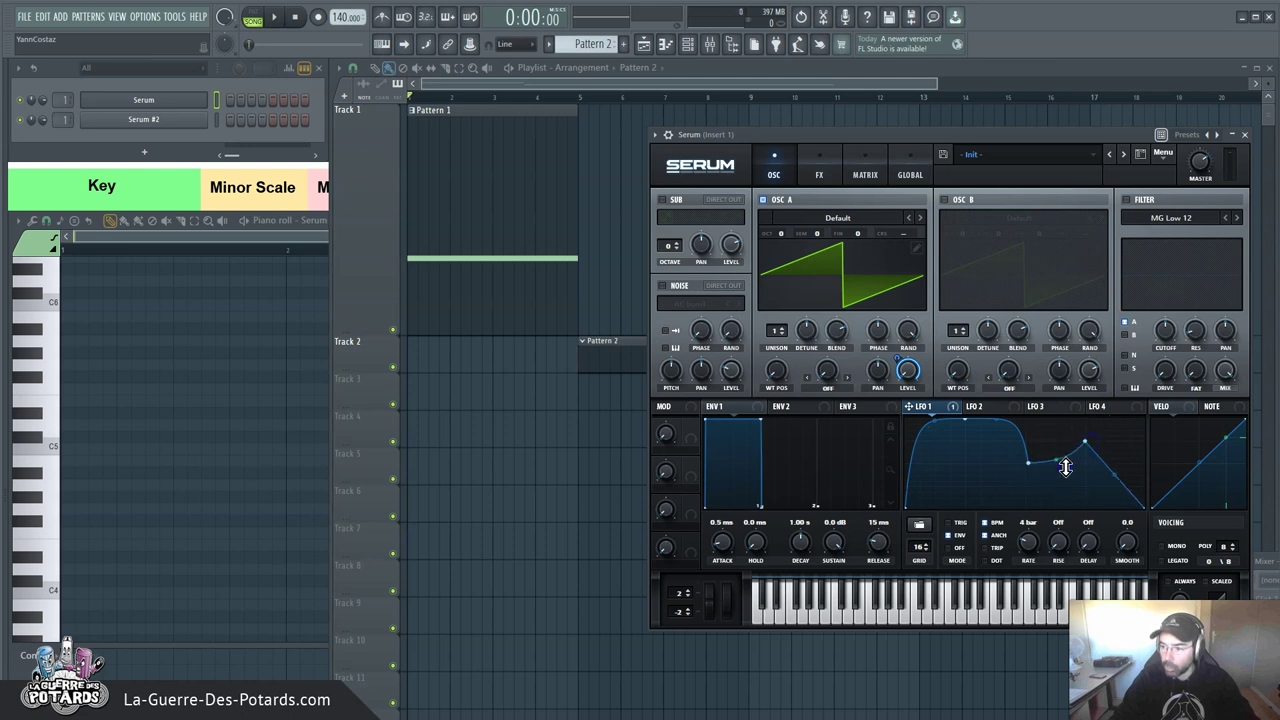
drag(1117, 488, 1094, 497)
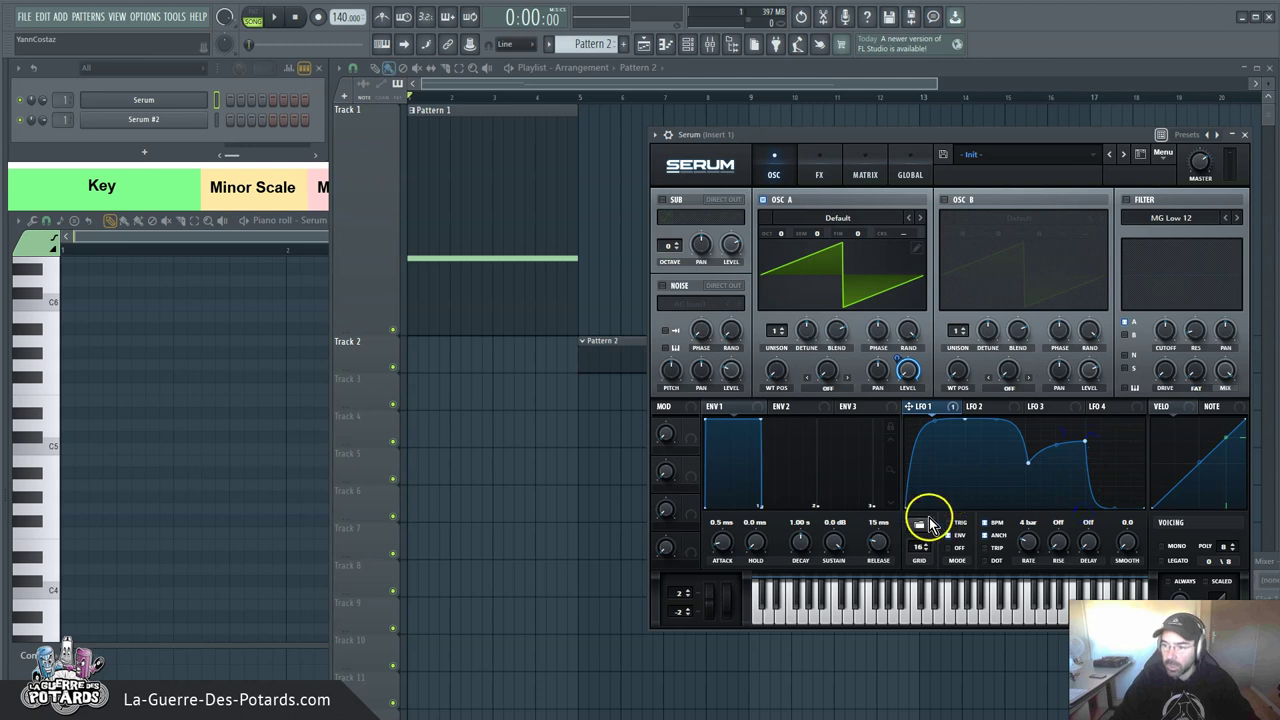
Check the clips in the playlist and play the arrangement with Serum's LFO 1 in view.
click(561, 87)
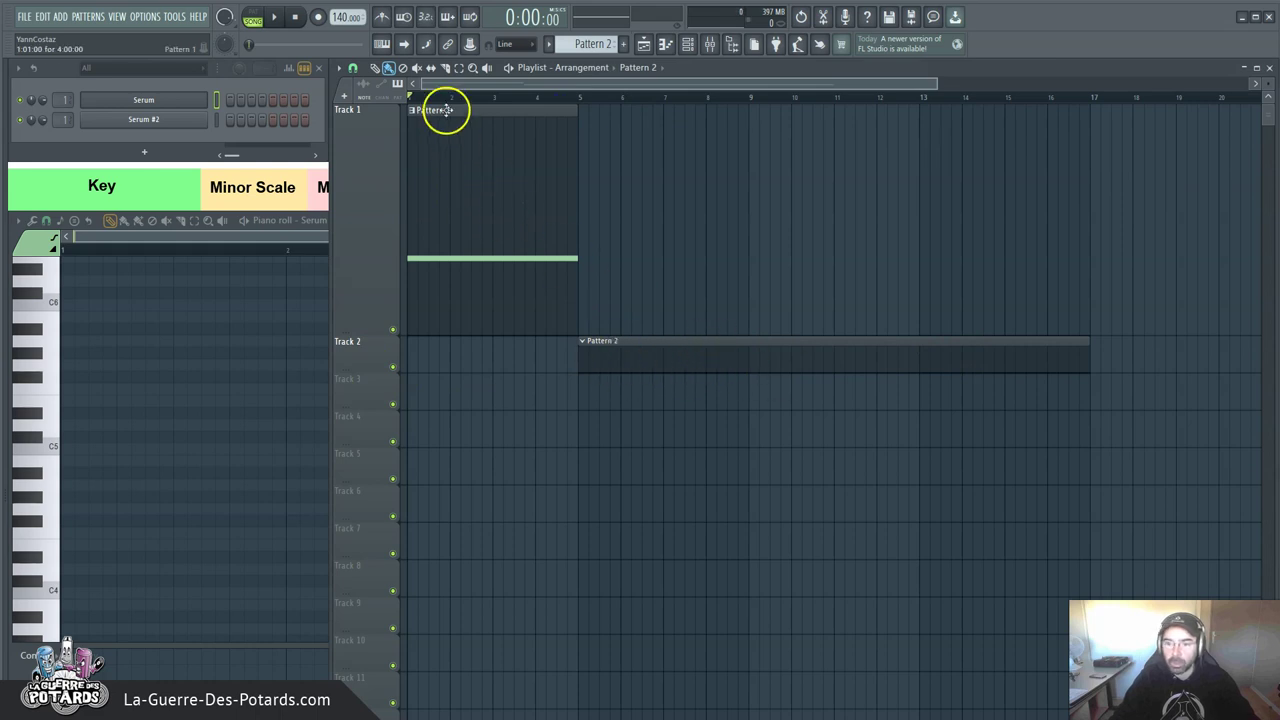
click(355, 108)
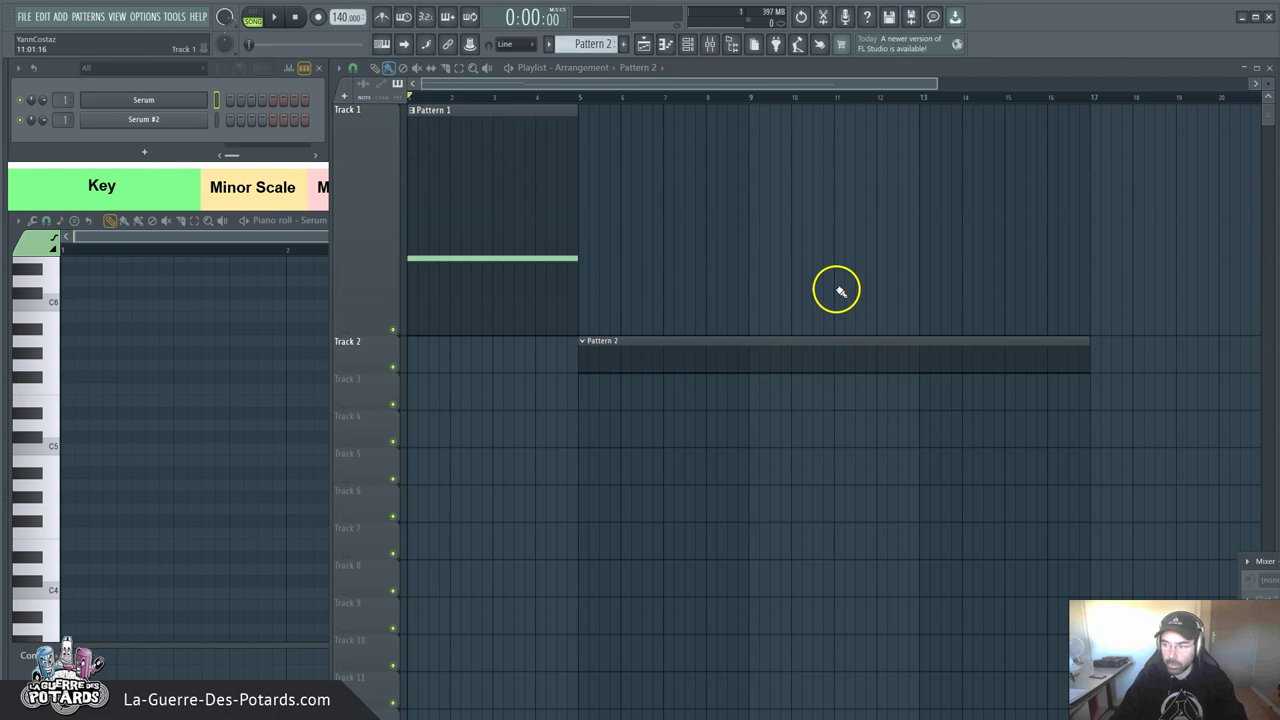
click(160, 103)
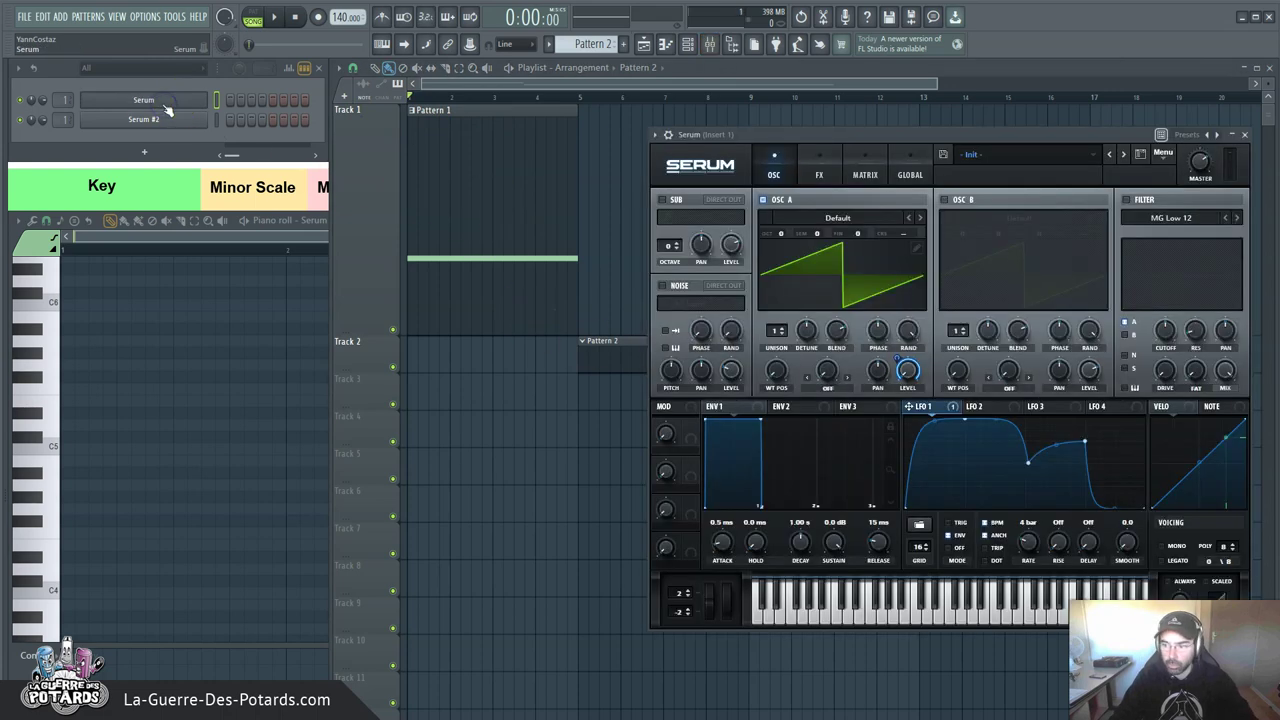
drag(990, 137, 1030, 175)
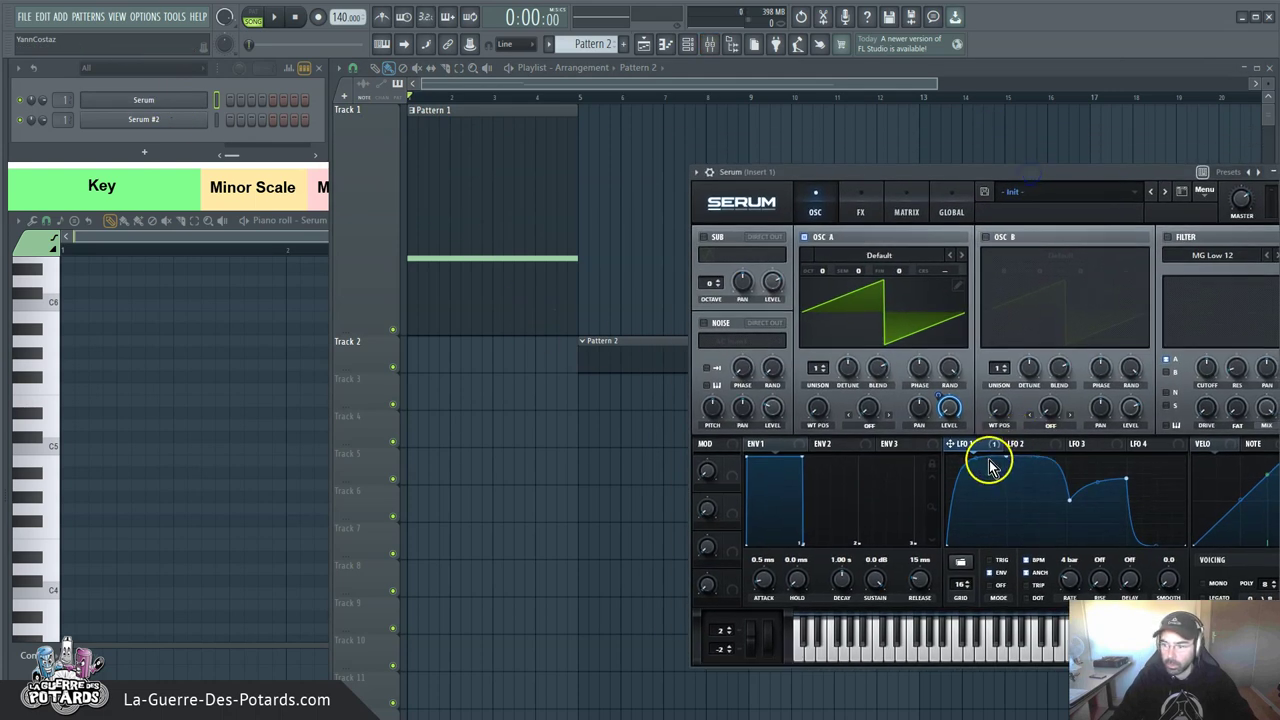
key(space)
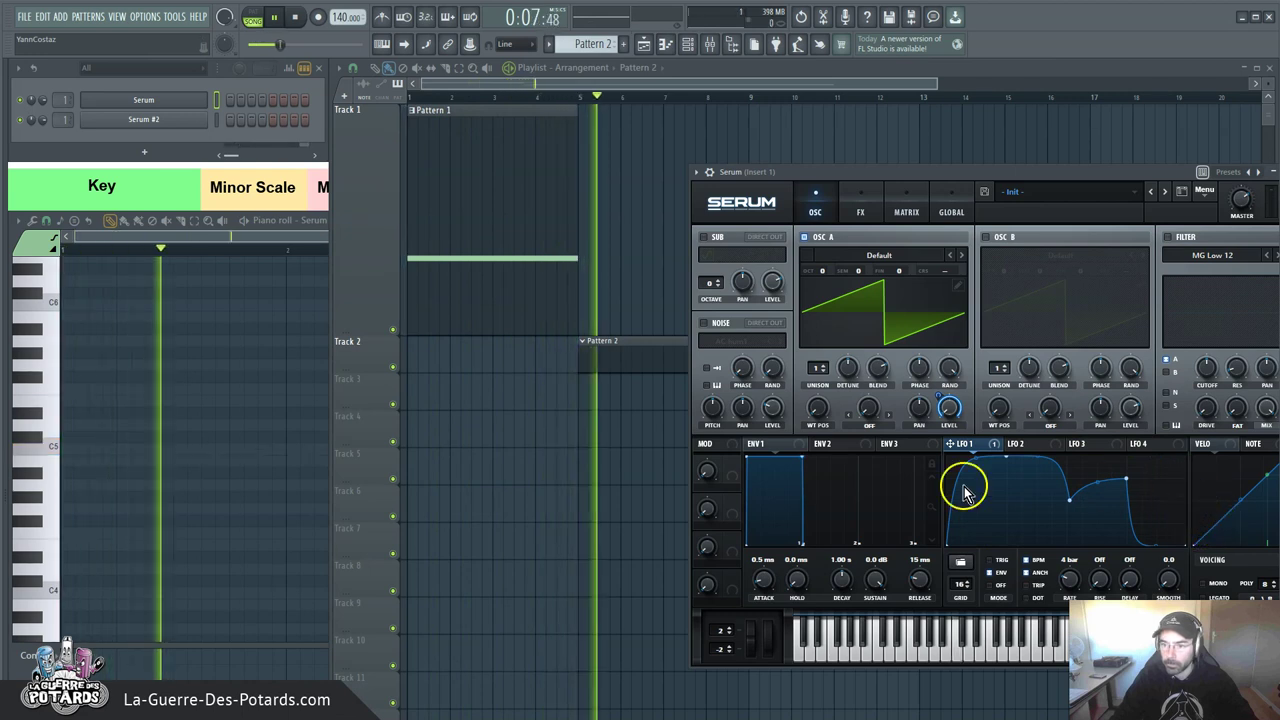
click(295, 20)
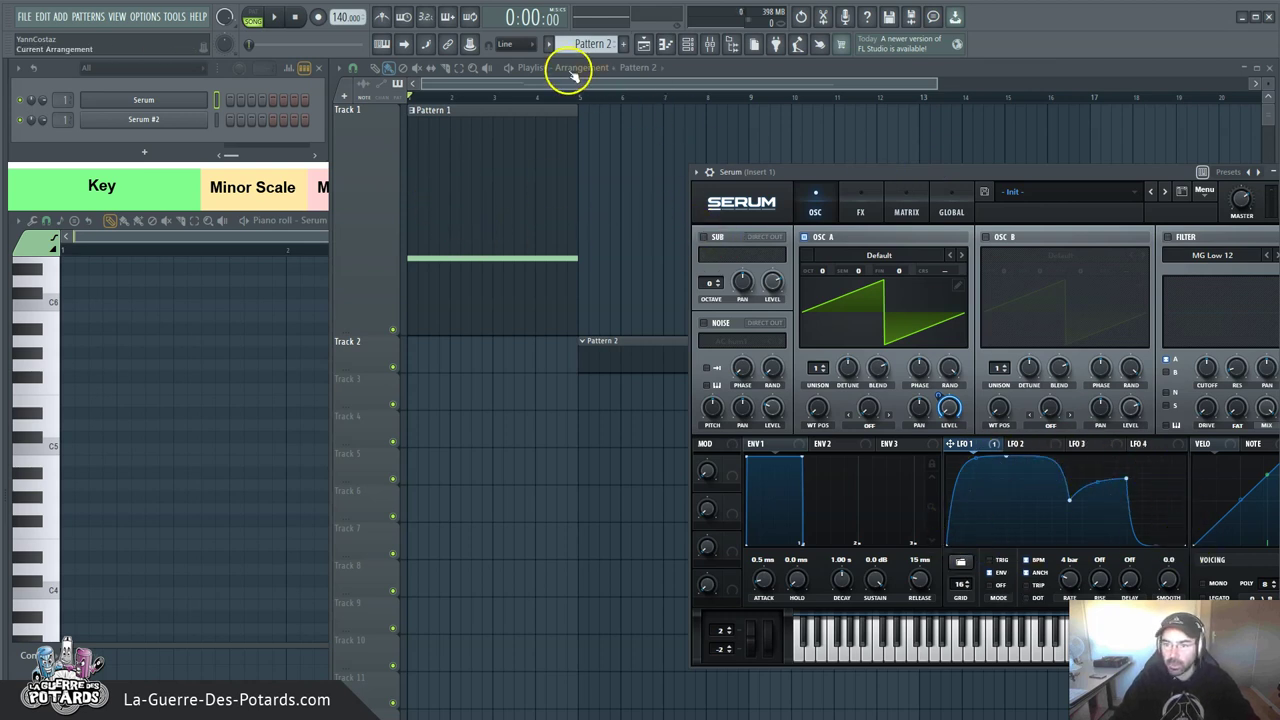
Move the playlist's playback position to bar 5 and bring up LFO 2 in the original Serum channel.
click(489, 104)
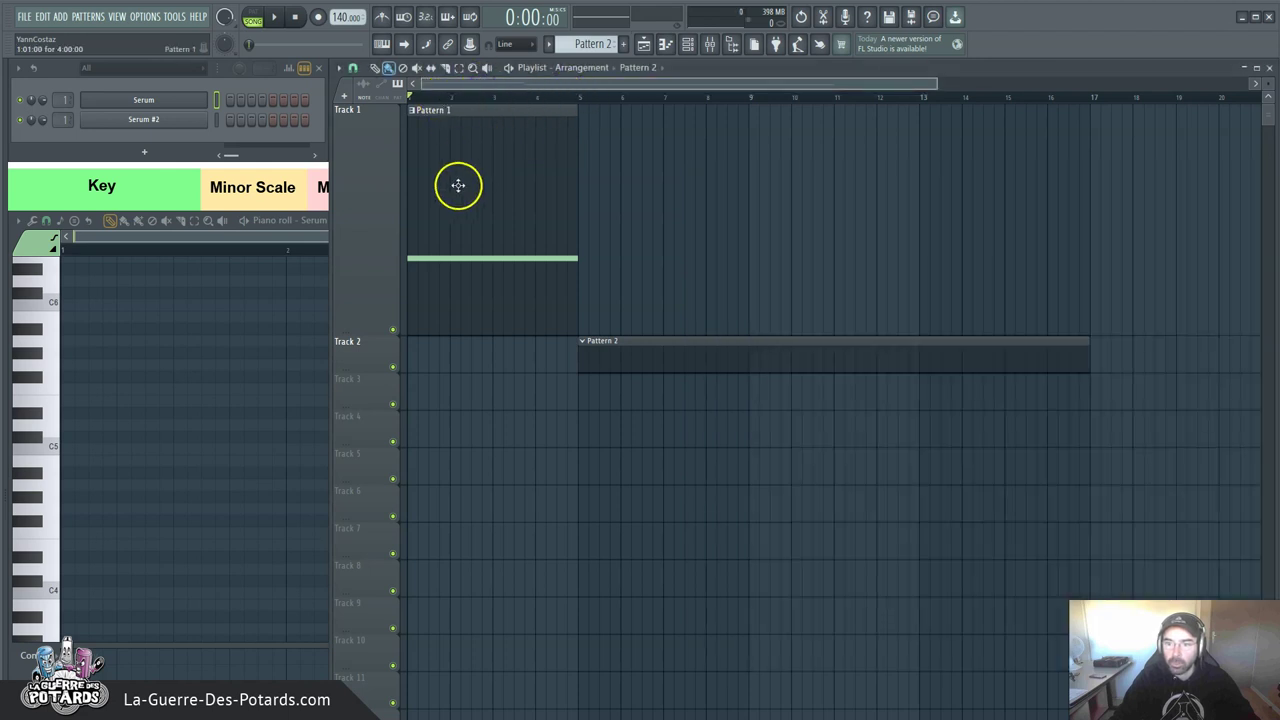
click(591, 99)
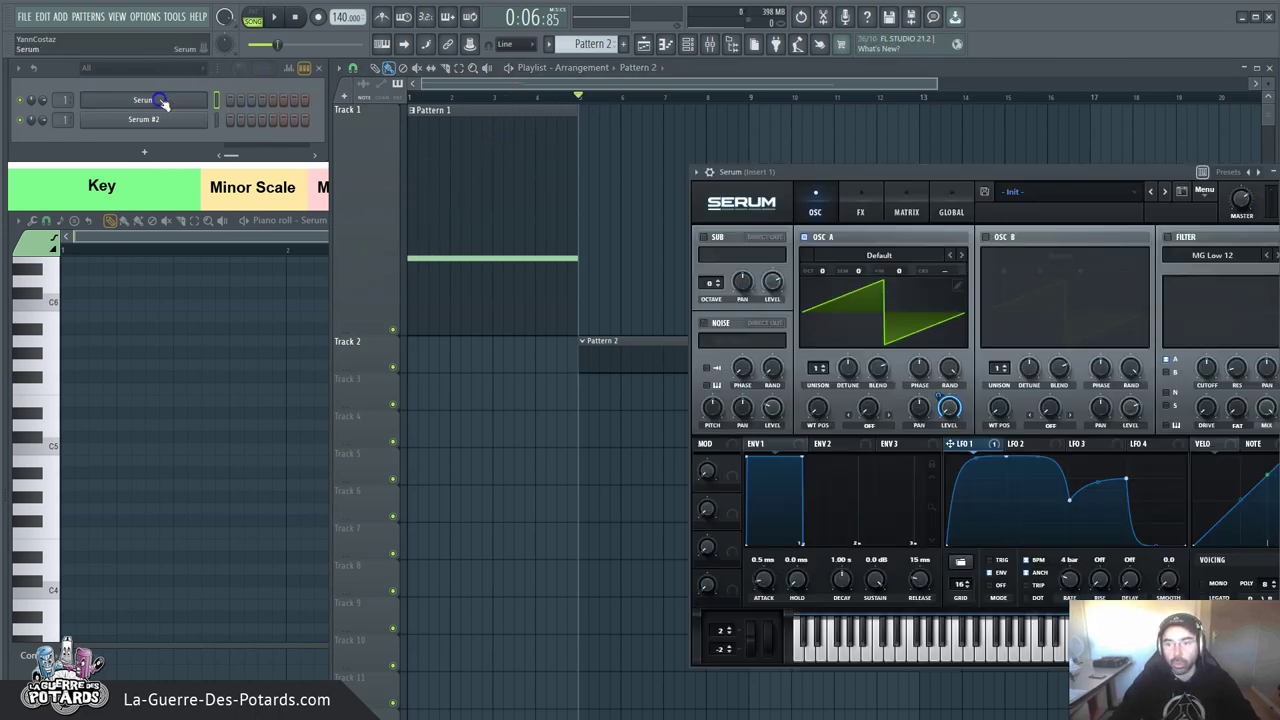
drag(1014, 171, 944, 168)
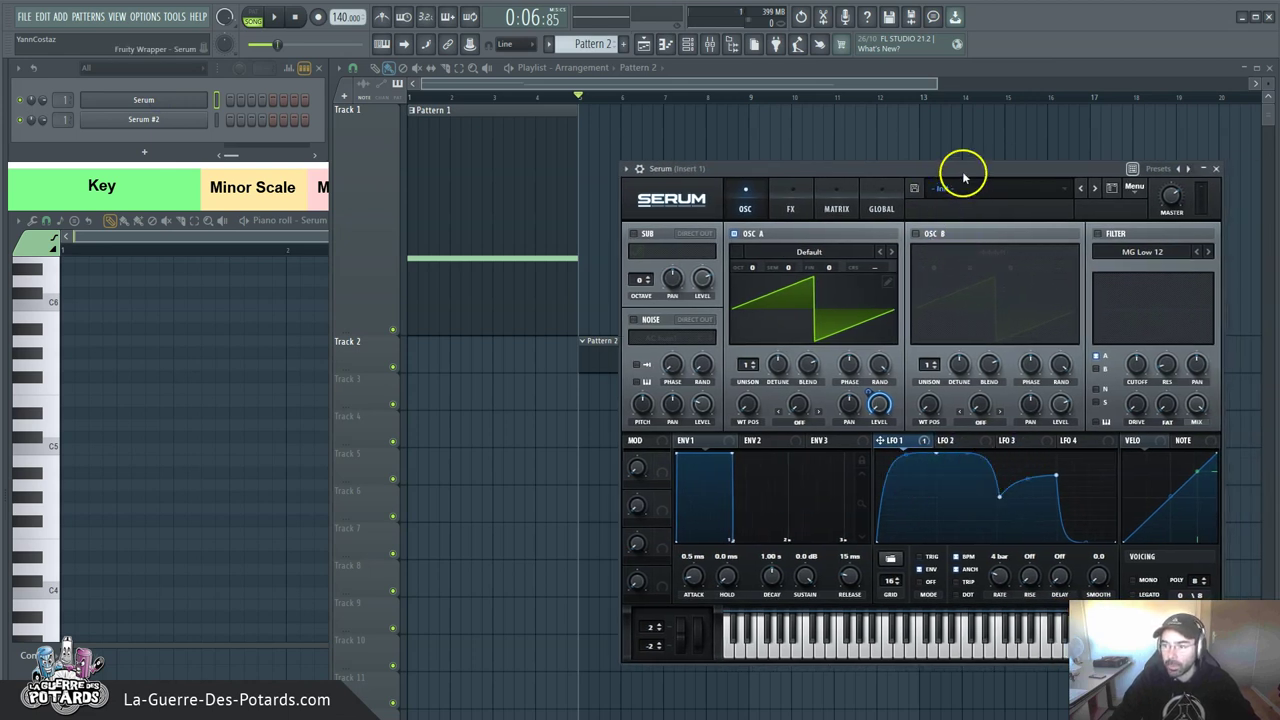
drag(960, 170, 908, 175)
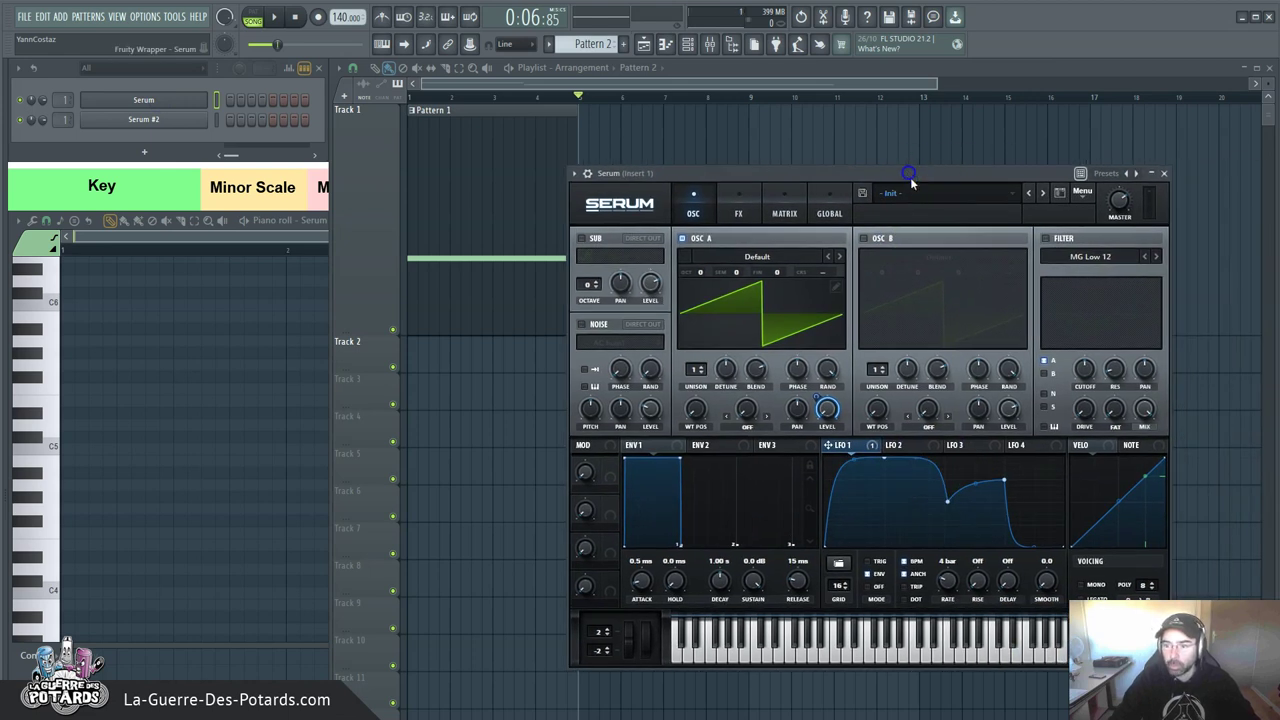
click(905, 446)
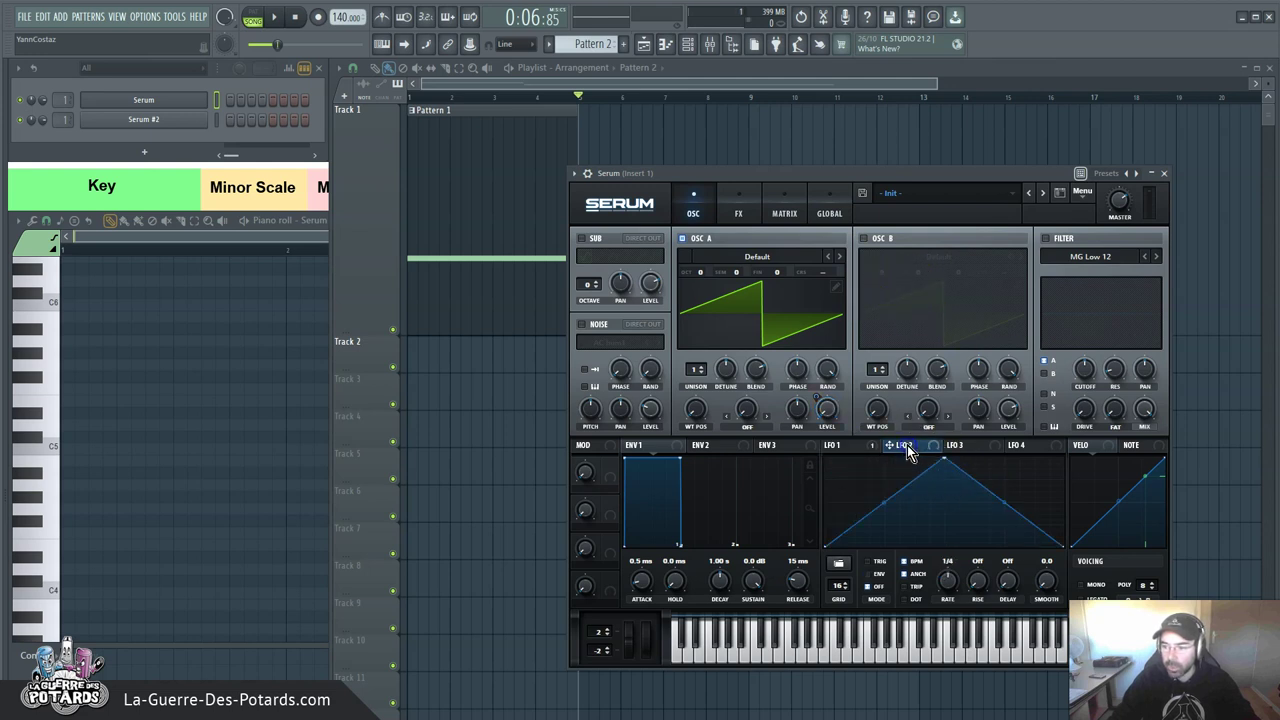
Enable oscillator B and load the Dist Sub Dskperc wavetable into it.
click(863, 240)
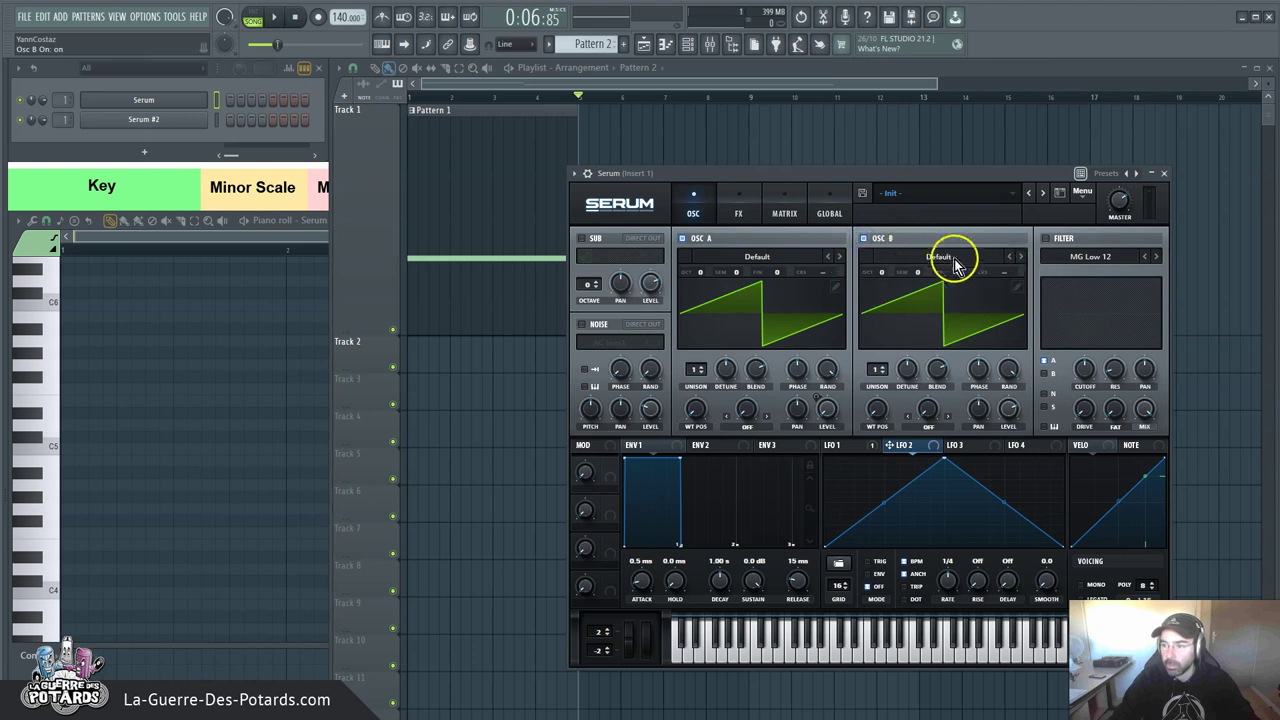
click(1004, 265)
mouse_move(1020, 337)
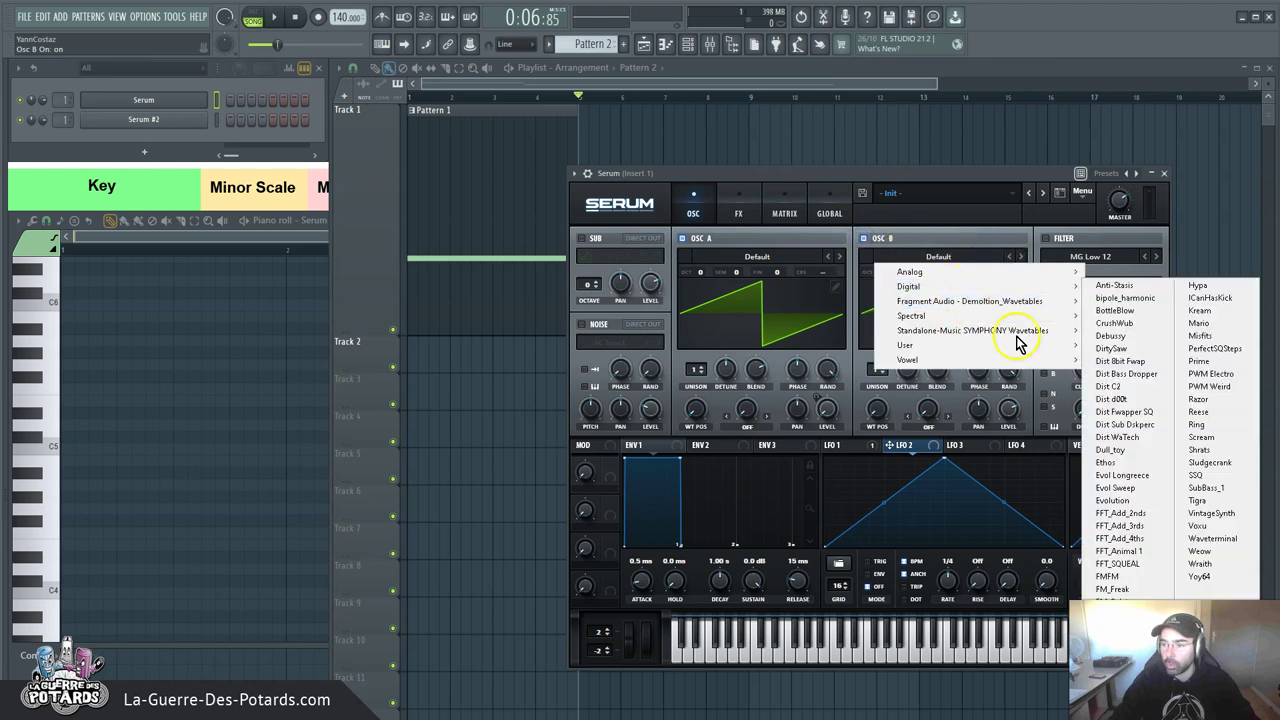
click(1118, 428)
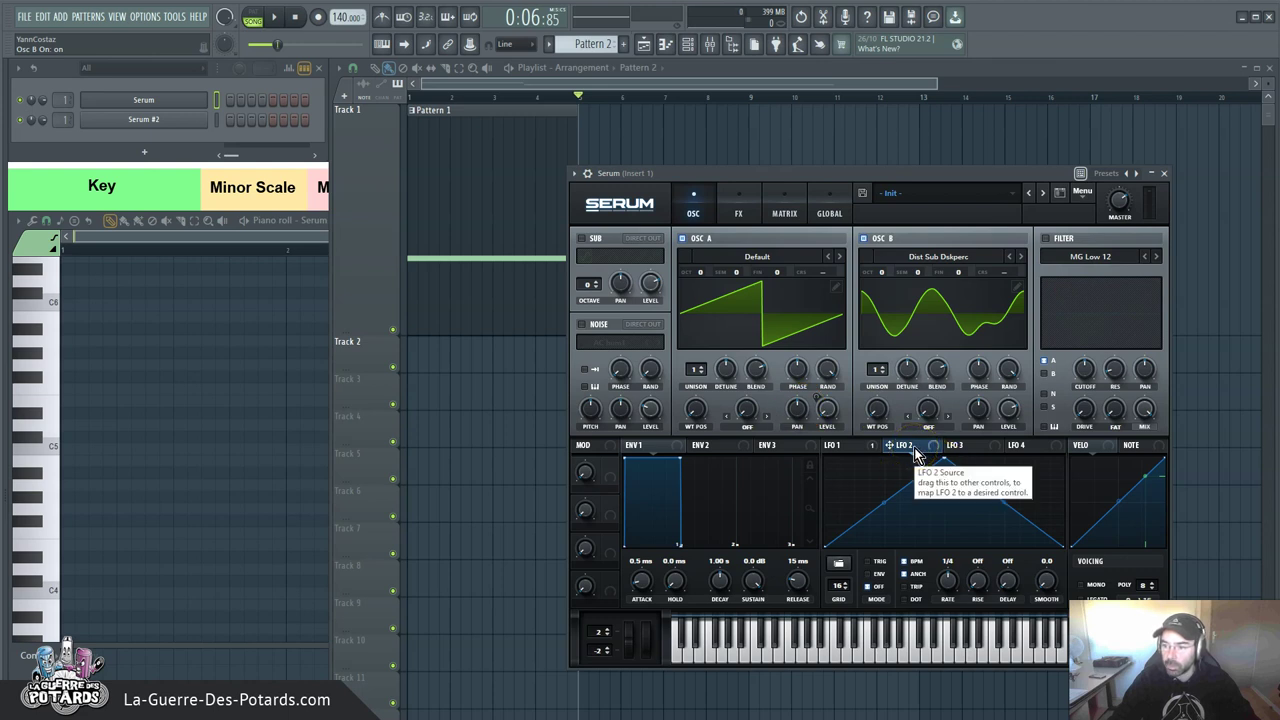
Lower oscillator B's level to 0% and assign LFO 2 to it with a modulation amount of 54.
drag(1009, 414, 1009, 412)
drag(1009, 412, 1021, 517)
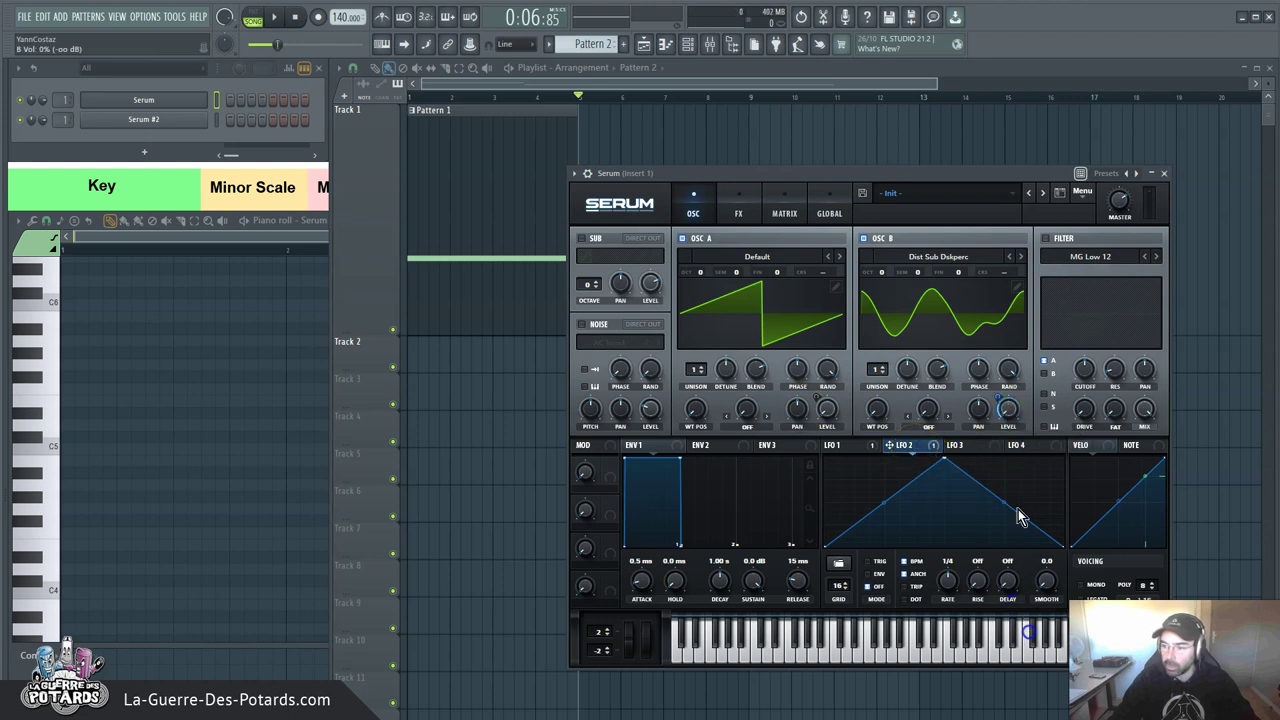
drag(1000, 398, 985, 361)
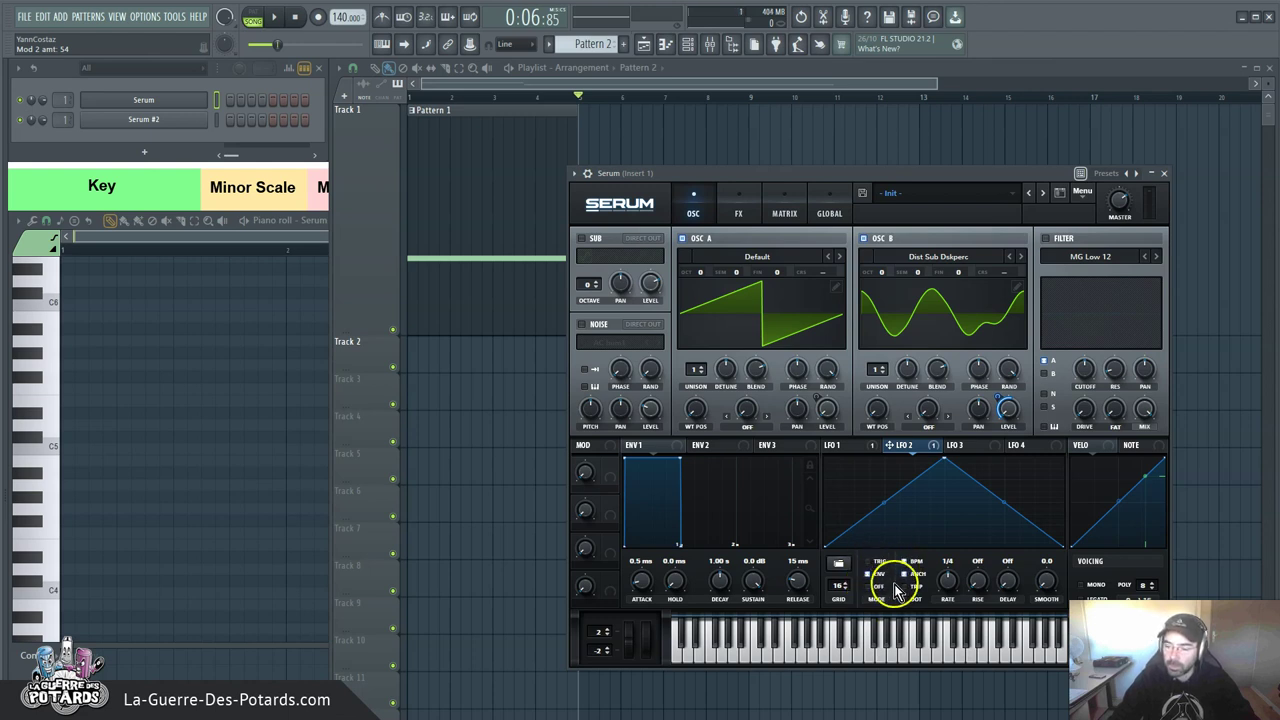
Match LFO 2 to LFO 1's settings, using envelope mode and a rate of 4 bar.
click(855, 444)
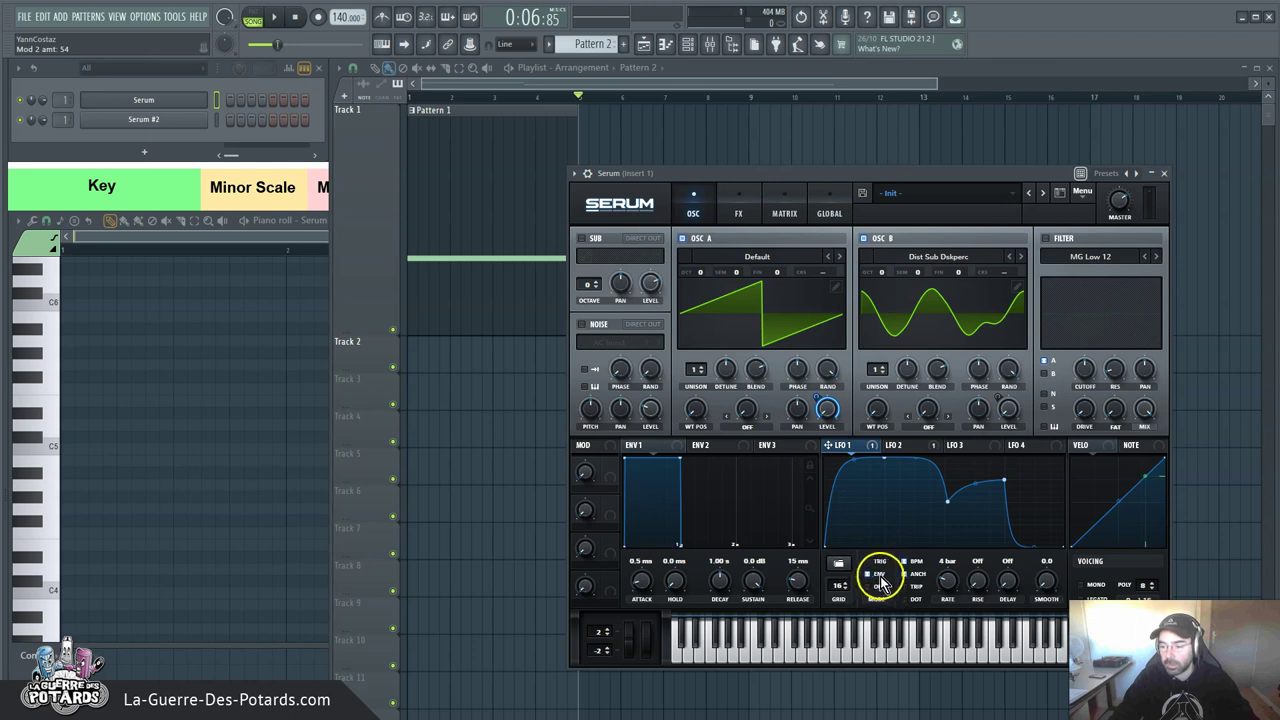
mouse_move(879, 579)
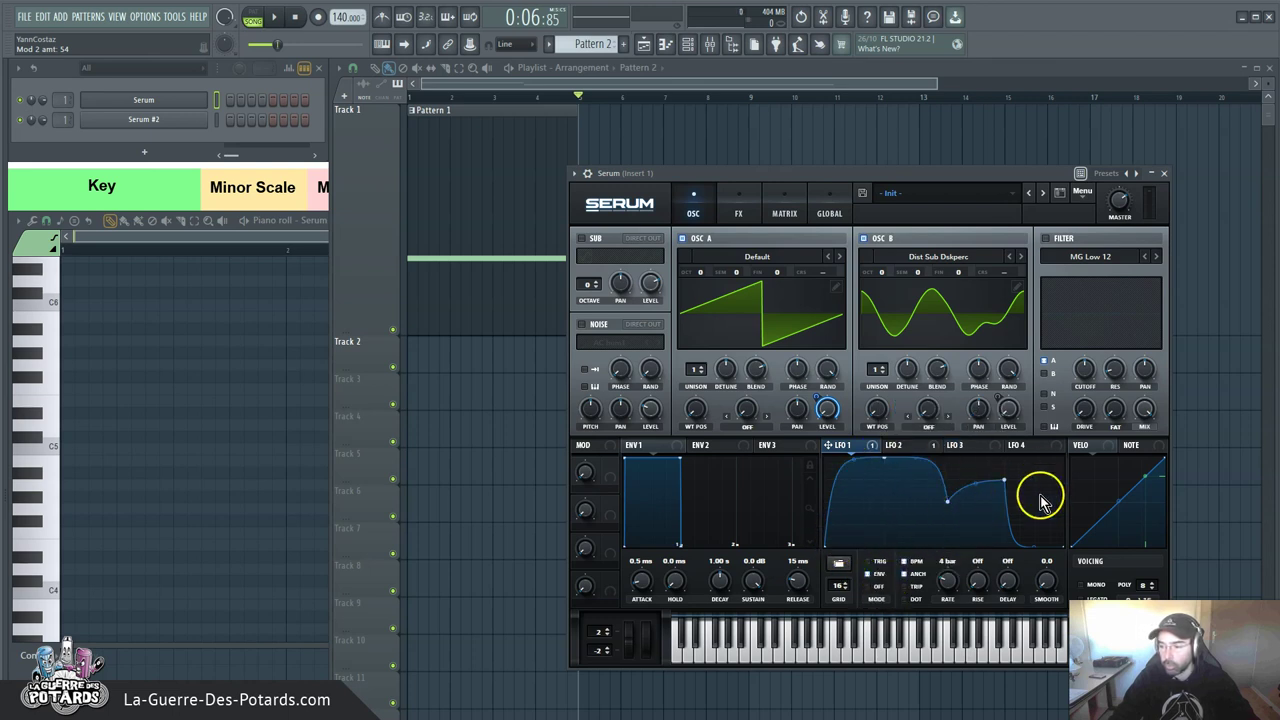
click(916, 450)
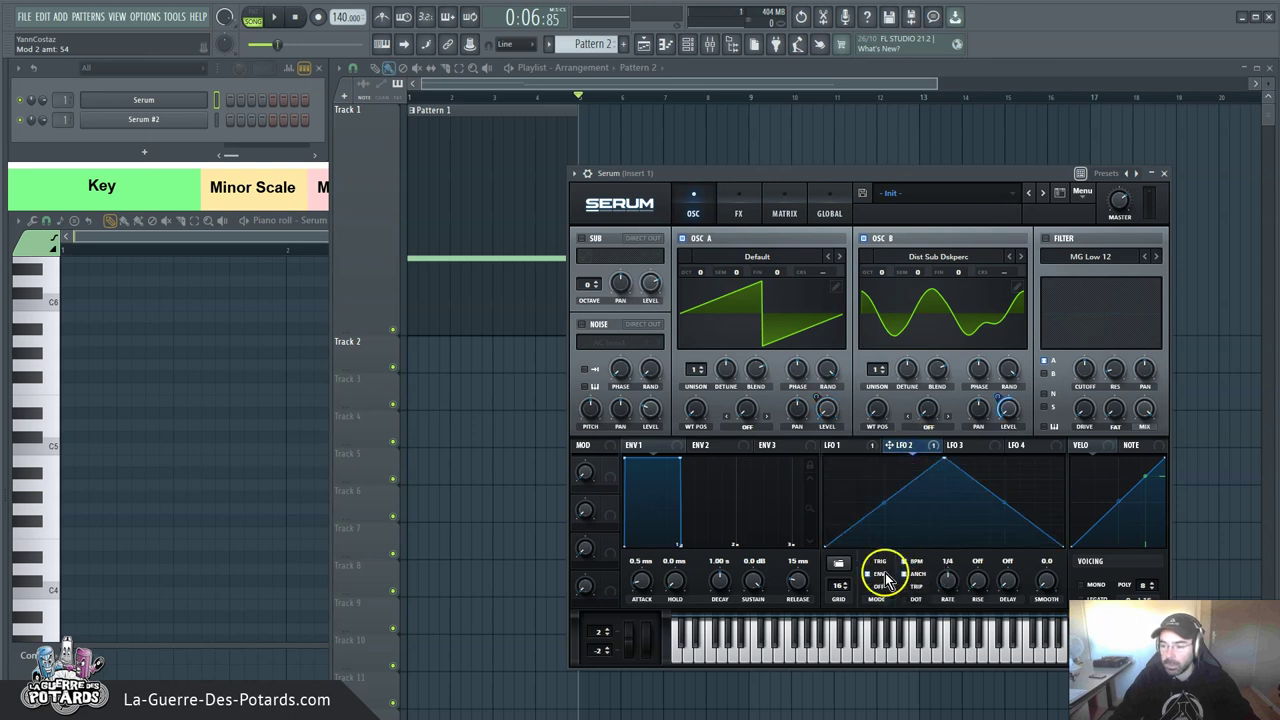
drag(946, 602, 944, 607)
click(943, 578)
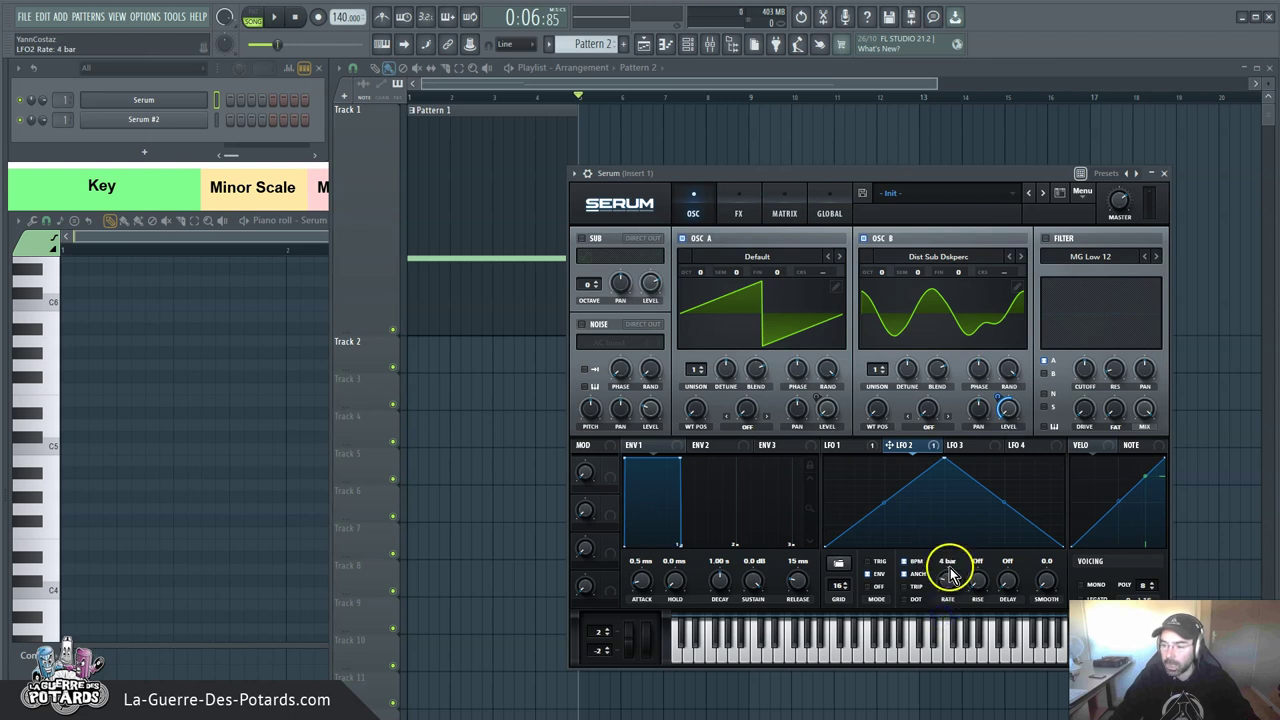
Check LFO 1's settings, try LFO 2's rate without tempo sync, and restore the synced 4 bar rate.
click(858, 451)
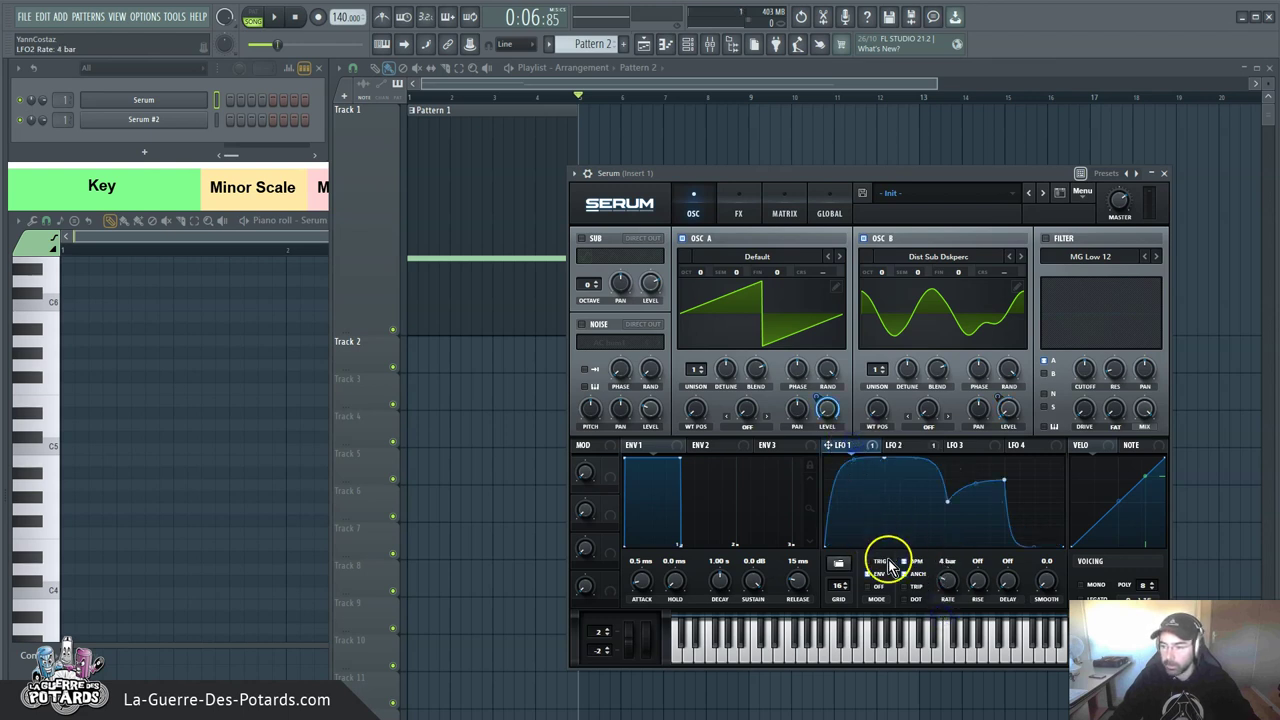
click(900, 452)
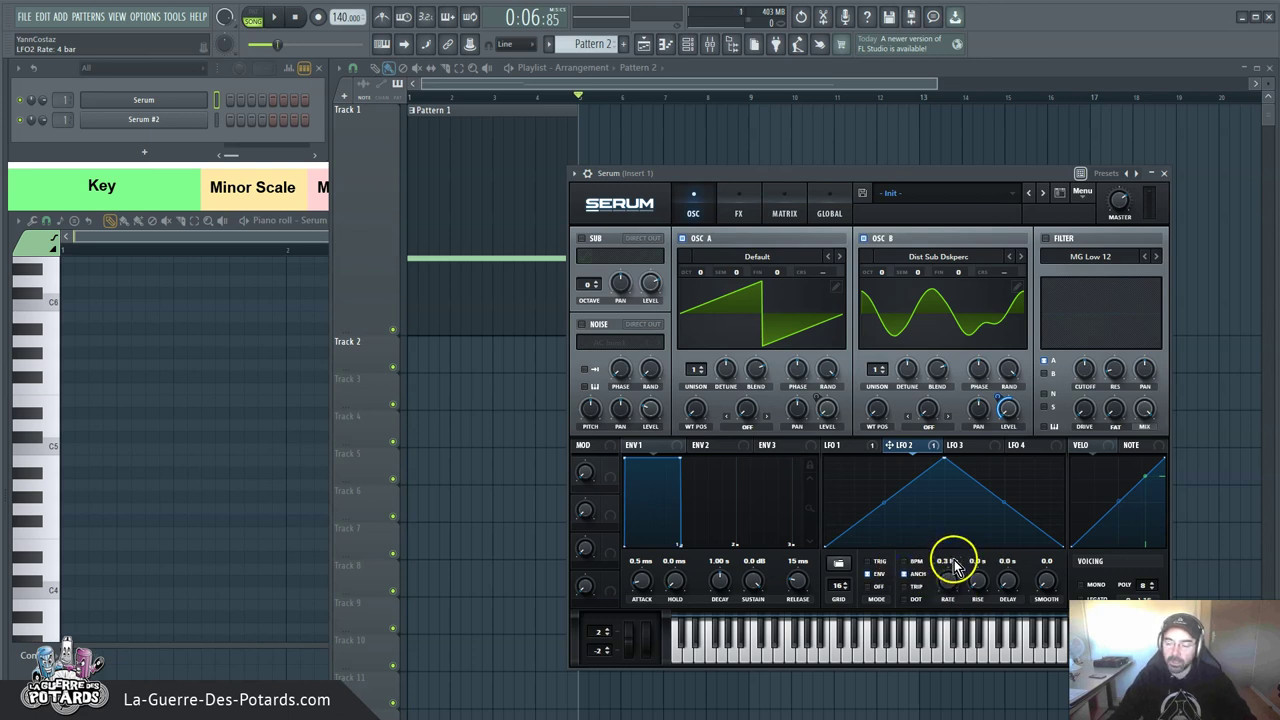
drag(962, 556, 940, 597)
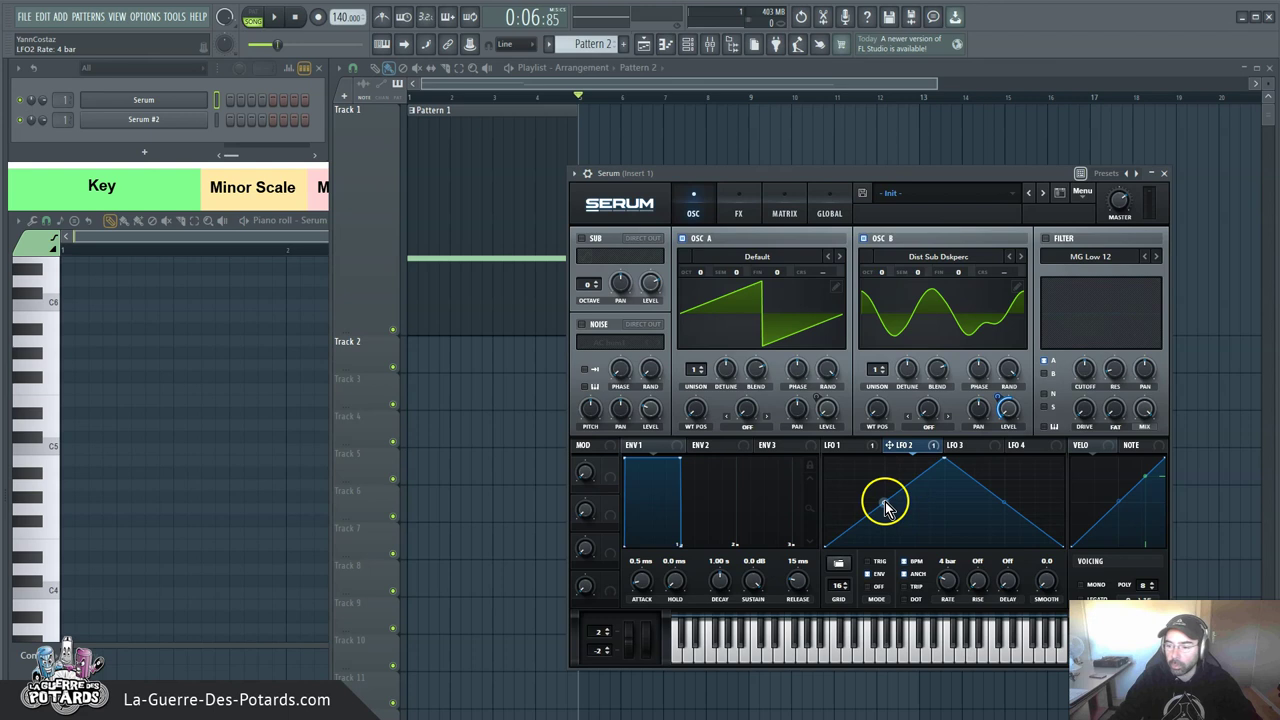
Bend LFO 2's rising segment into a fast rise and its falling segment into a steep drop.
drag(885, 507, 888, 482)
drag(1004, 503, 972, 537)
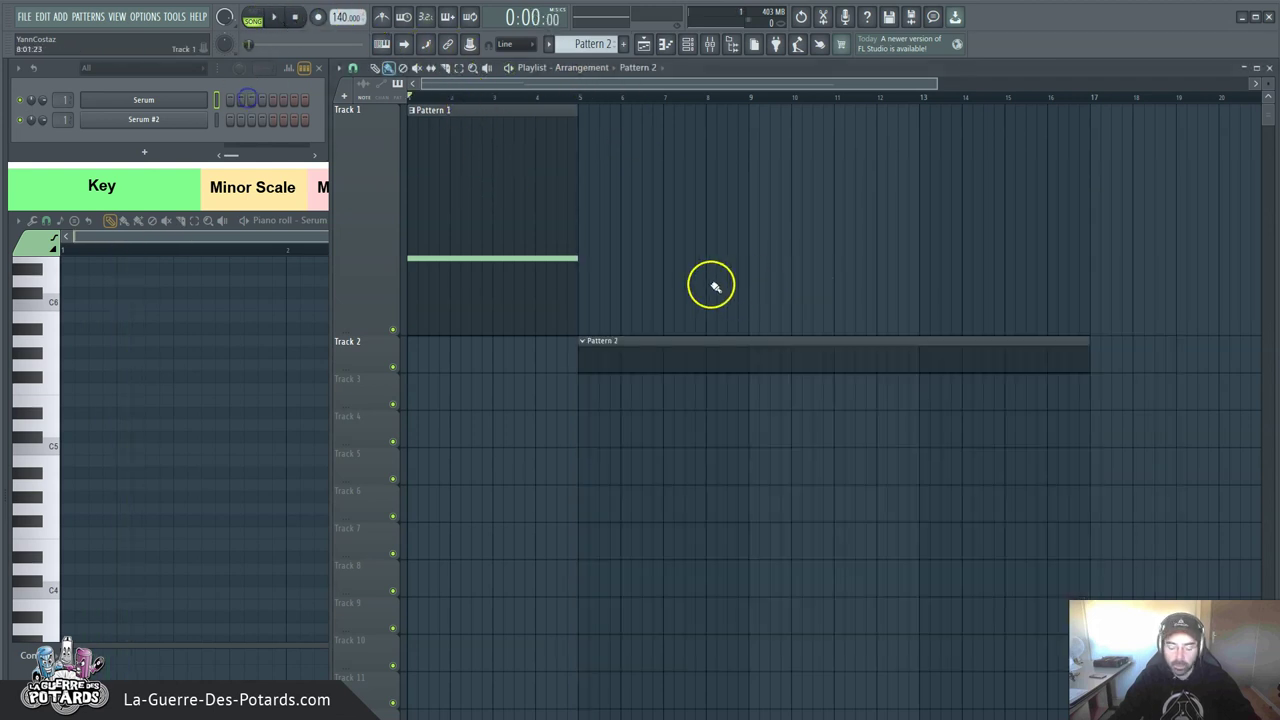
Play the arrangement with the original Serum beside the Pattern 1 clip, and soften LFO 2's falling curve.
key(F9)
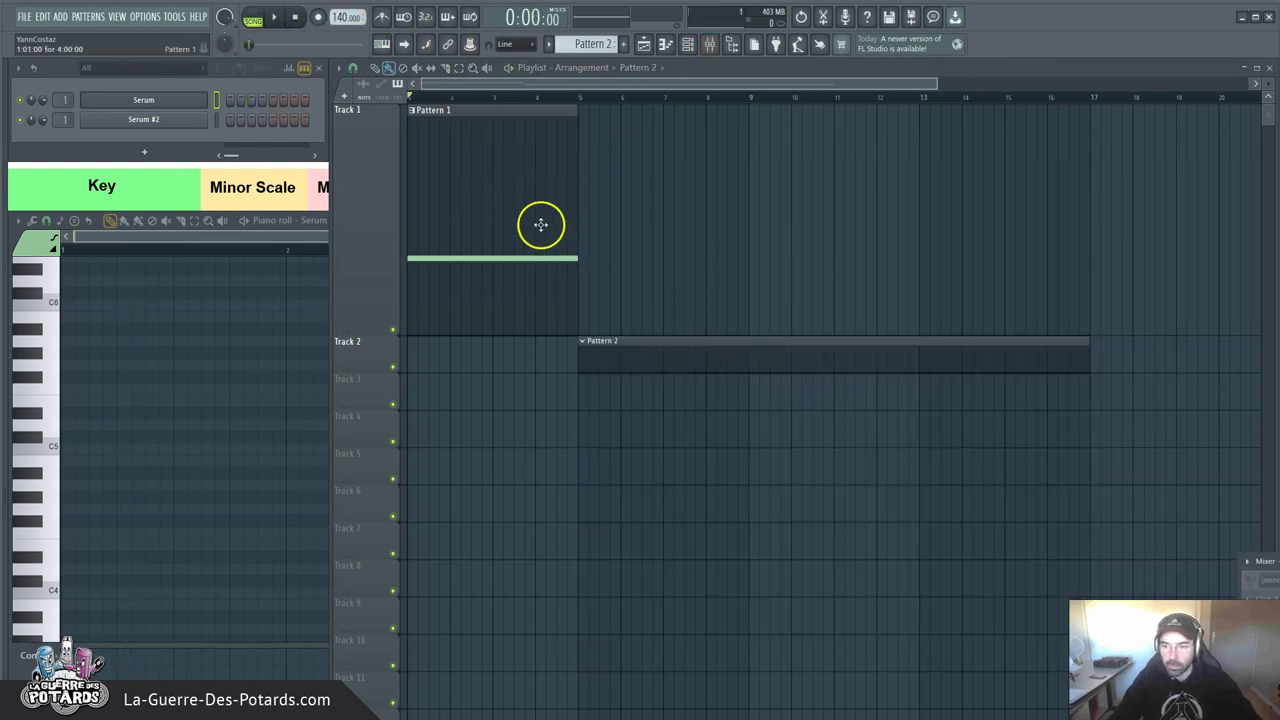
click(133, 103)
key(space)
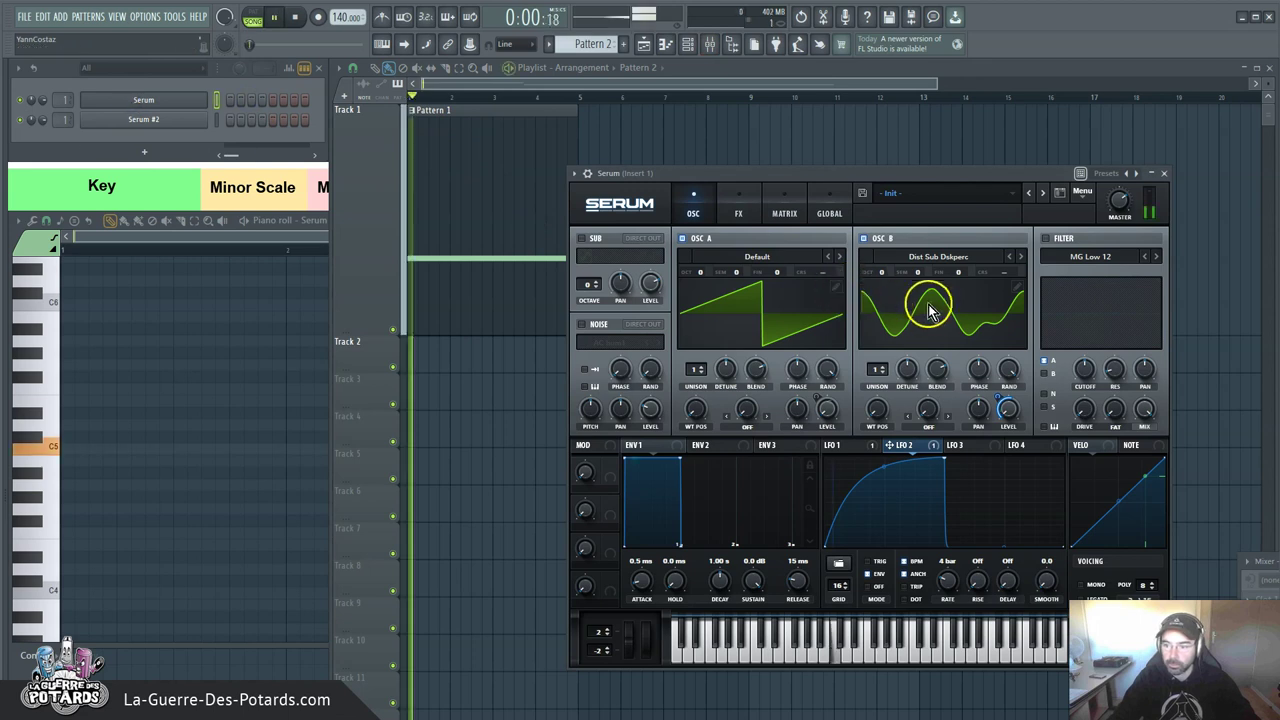
drag(914, 170, 970, 170)
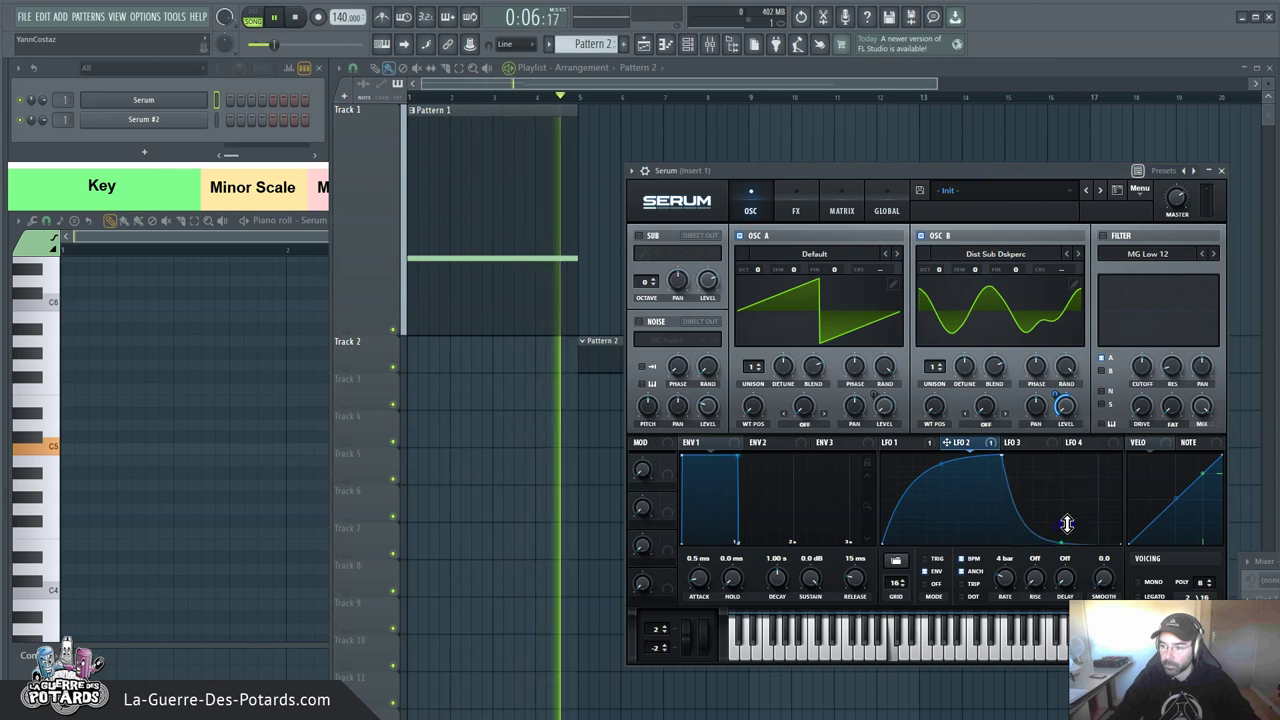
Replay the arrangement with LFO 1's curve in view, and stop playback.
click(900, 443)
key(space)
key(space)
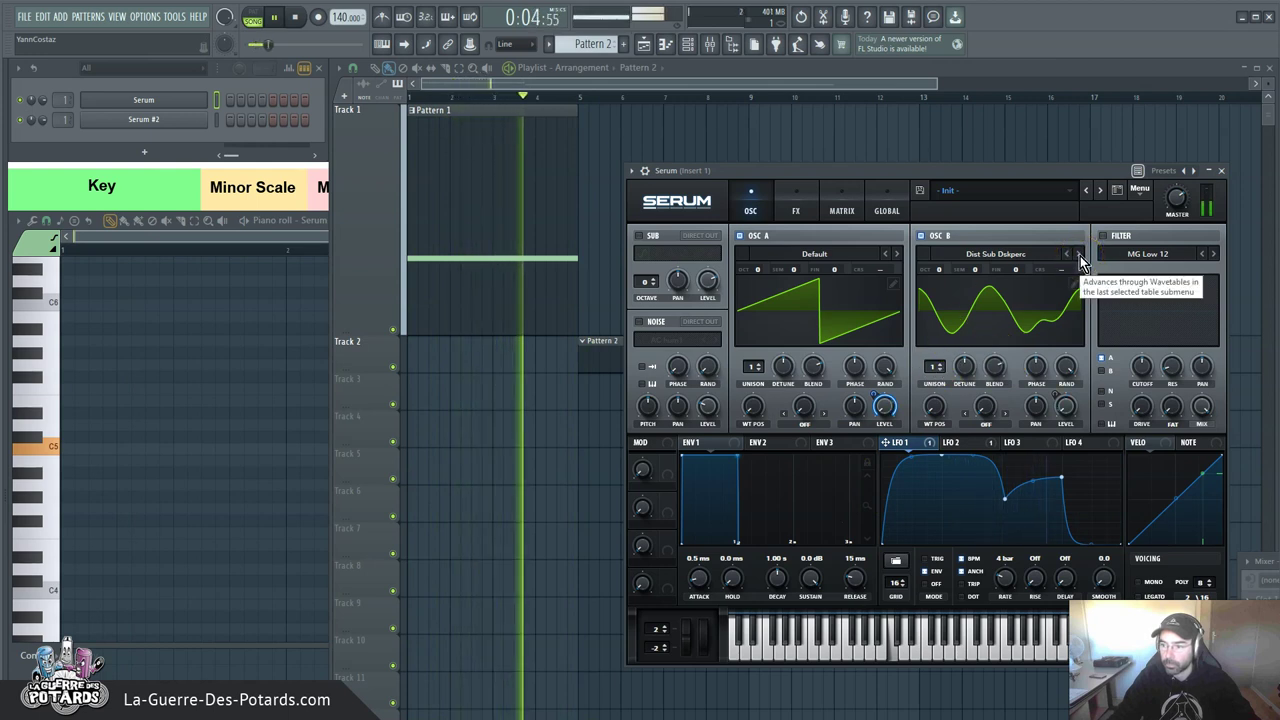
key(space)
Turn on the noise oscillator and assign LFO 2 to its level with a modulation amount of 62.
click(958, 443)
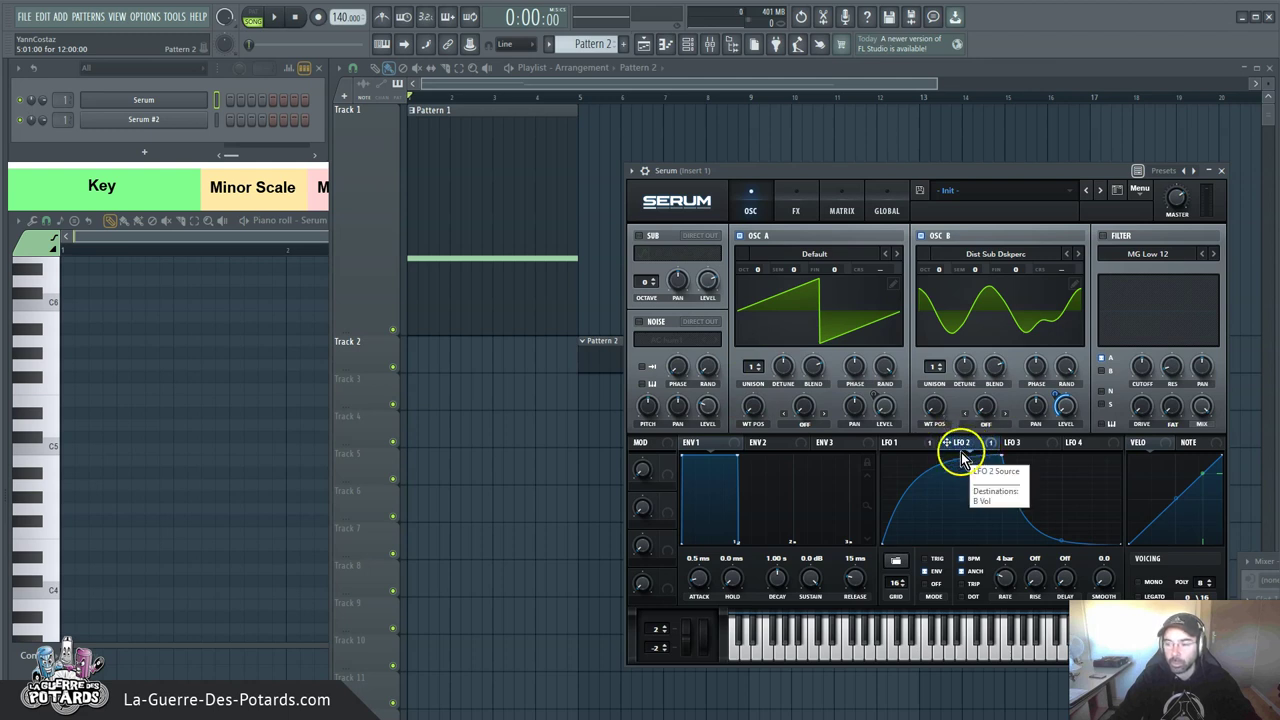
click(640, 323)
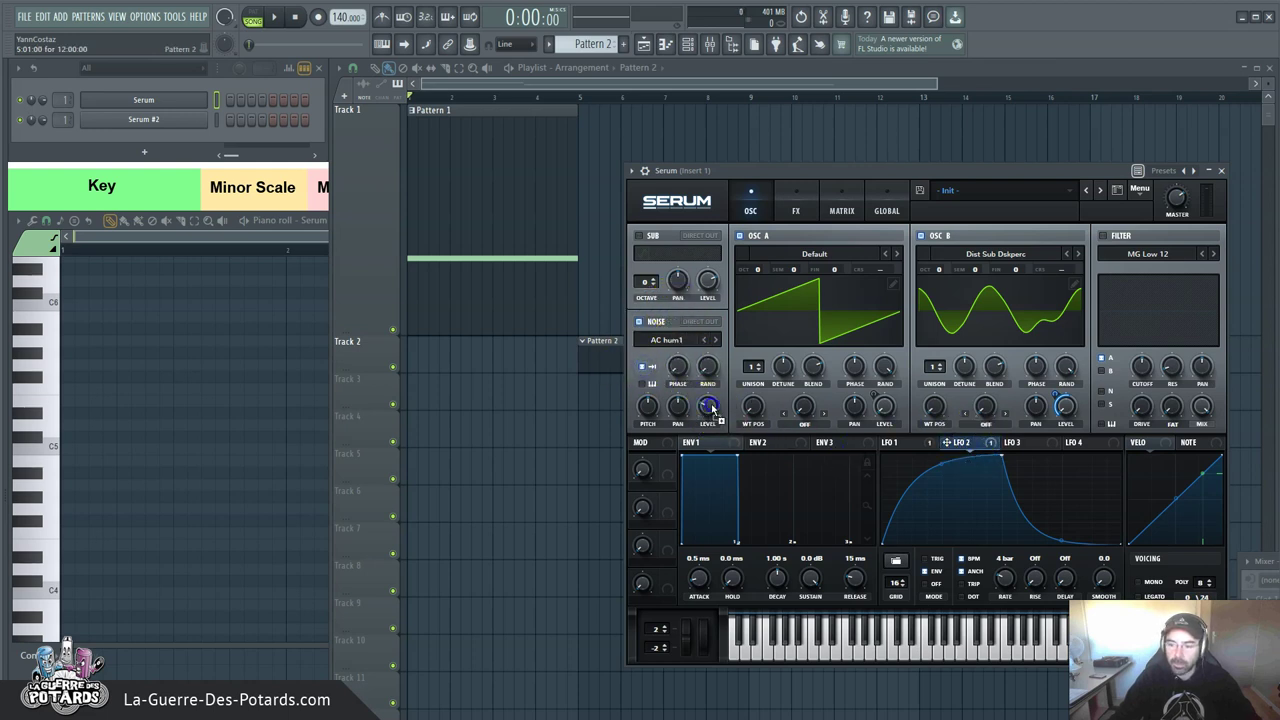
drag(700, 406, 680, 418)
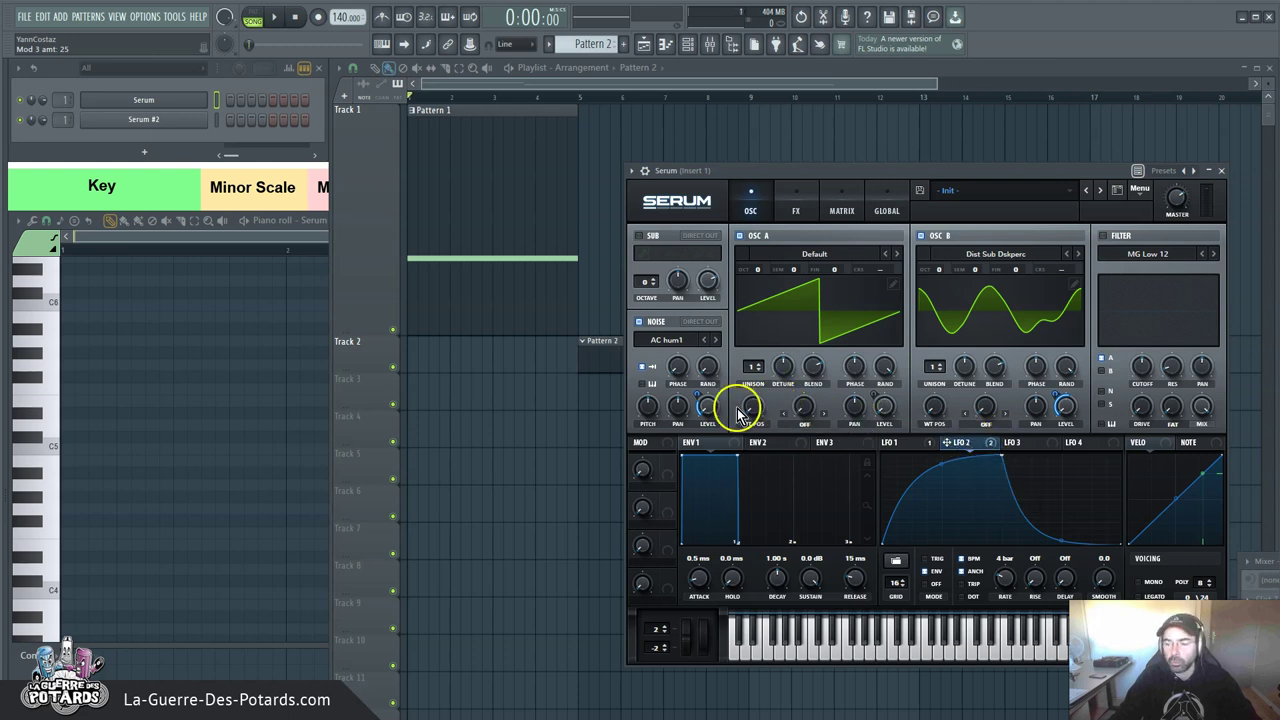
drag(709, 409, 692, 362)
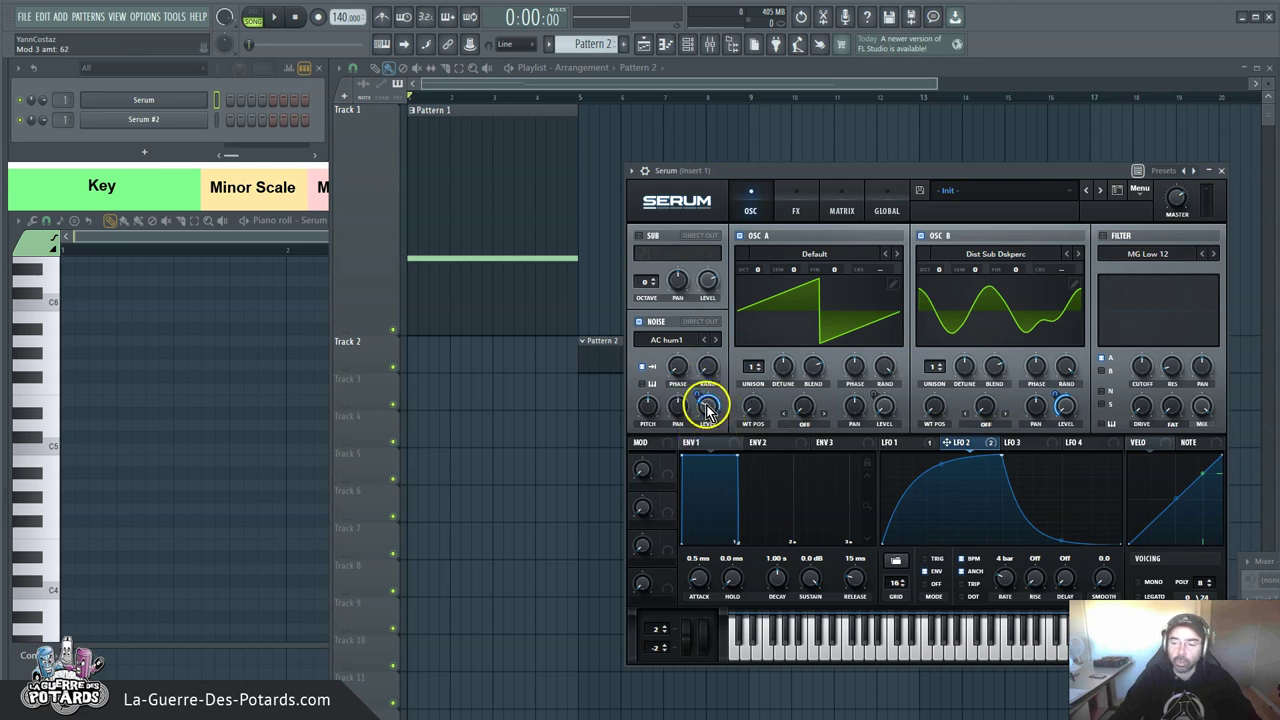
Set the noise level to about 71% and invert LFO 2's modulation of it to an amount of -69.
drag(710, 412, 699, 337)
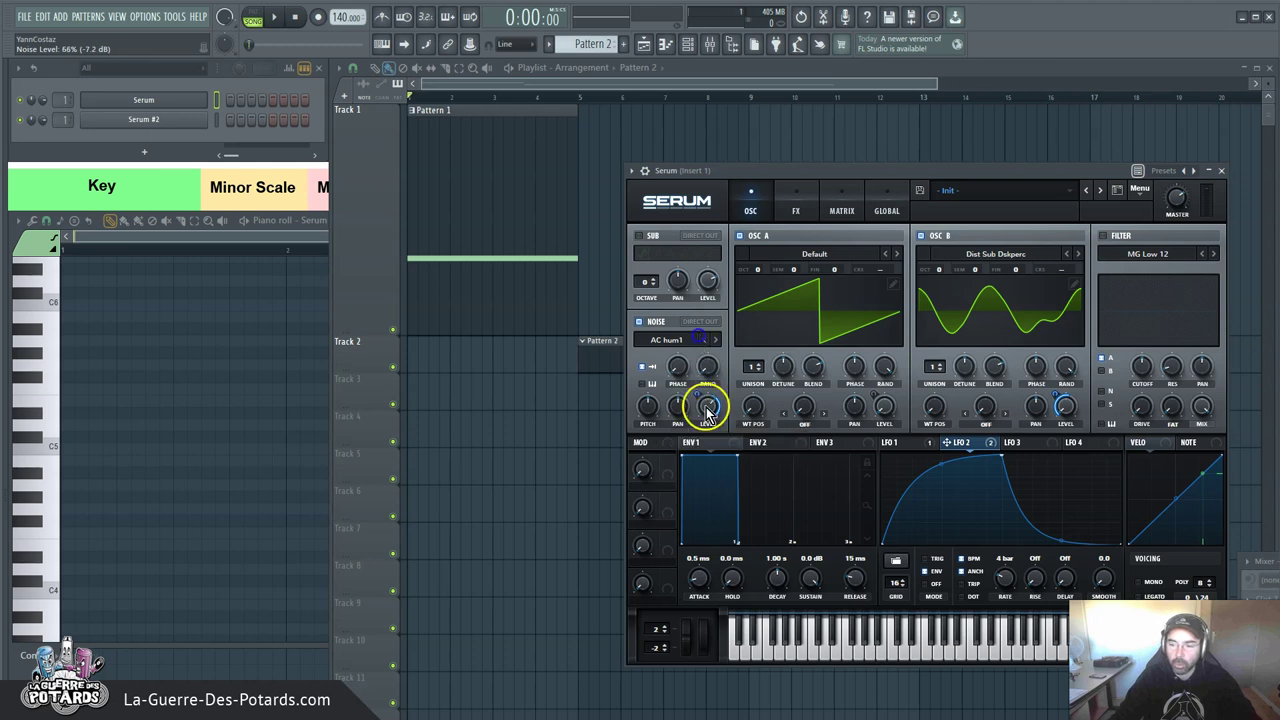
drag(712, 410, 704, 490)
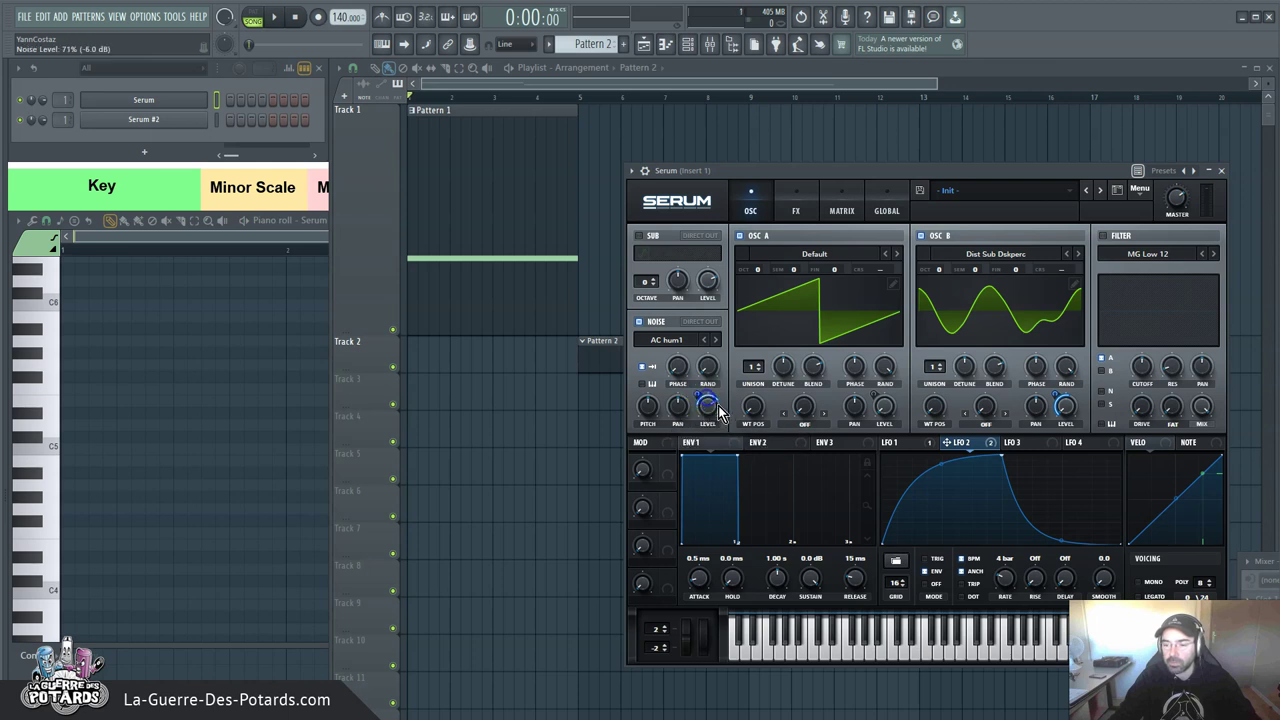
drag(719, 407, 691, 403)
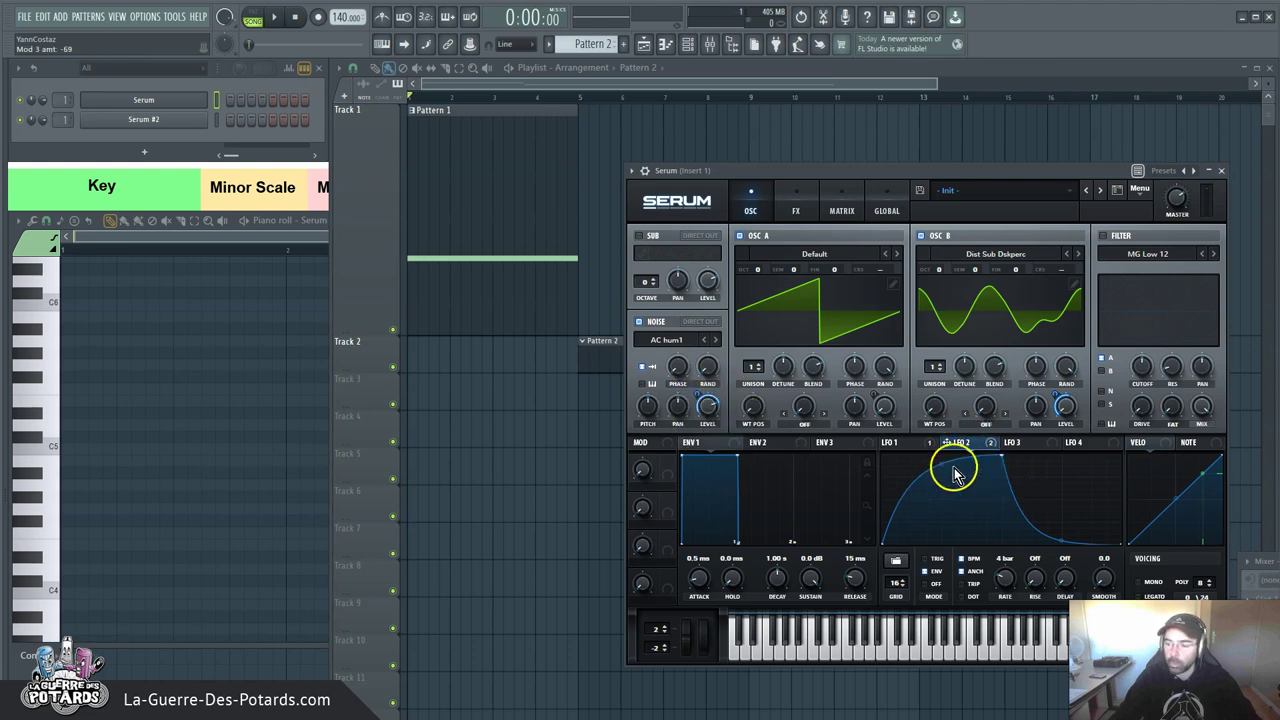
Make LFO 2's falling curve slightly more gradual and play the arrangement to hear the inverted noise modulation.
drag(1062, 541, 1057, 534)
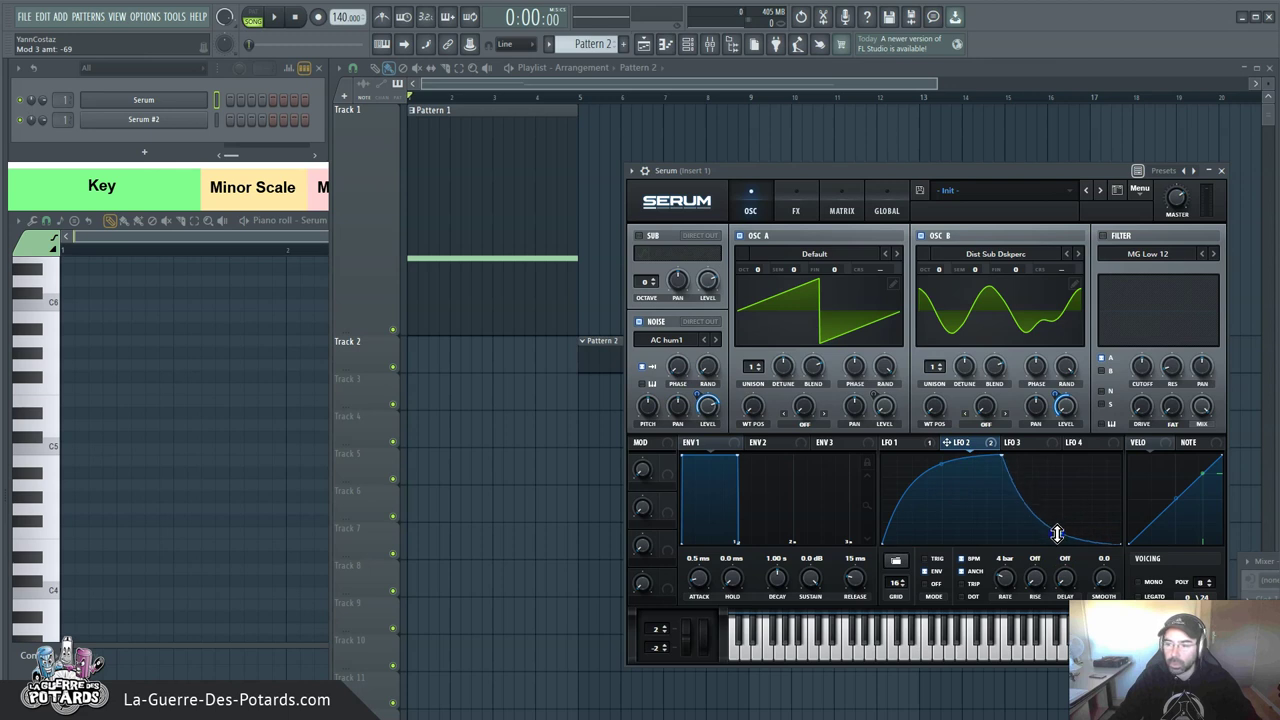
key(space)
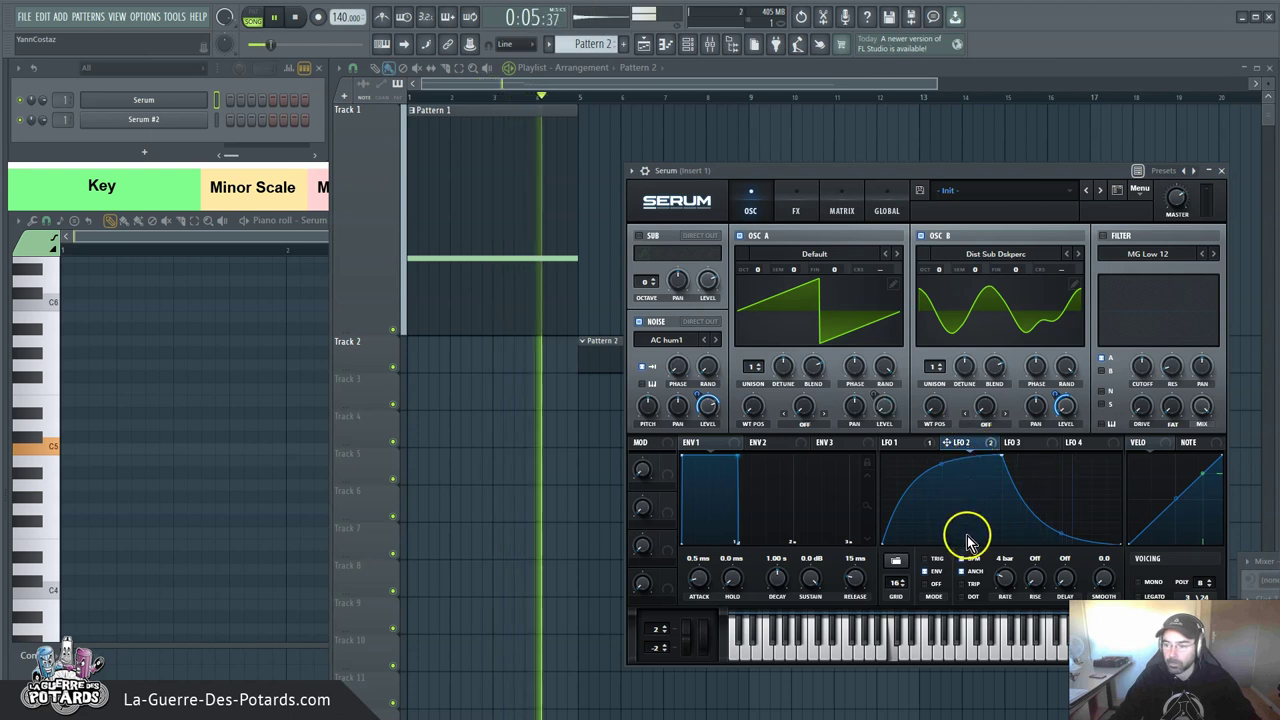
key(space)
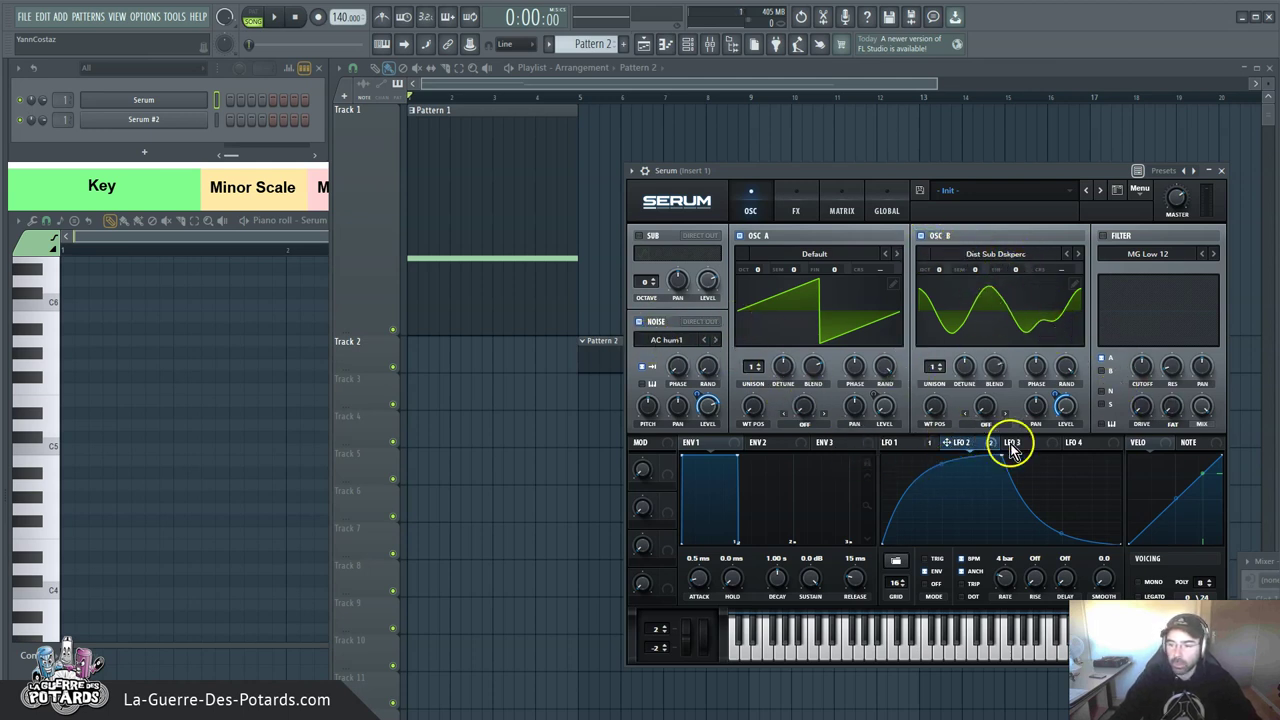
Show oscillator B's wavetable in 3D and try its wavetable position control, leaving it at 1.
mouse_move(989, 445)
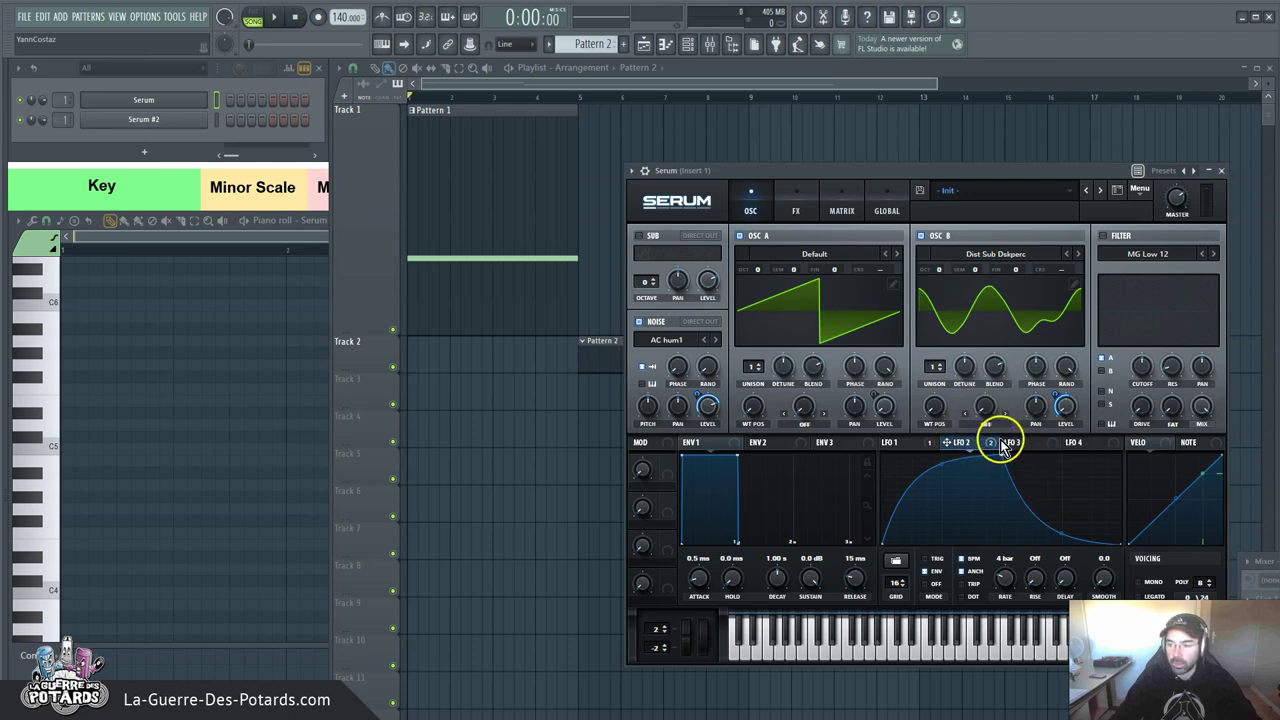
click(958, 337)
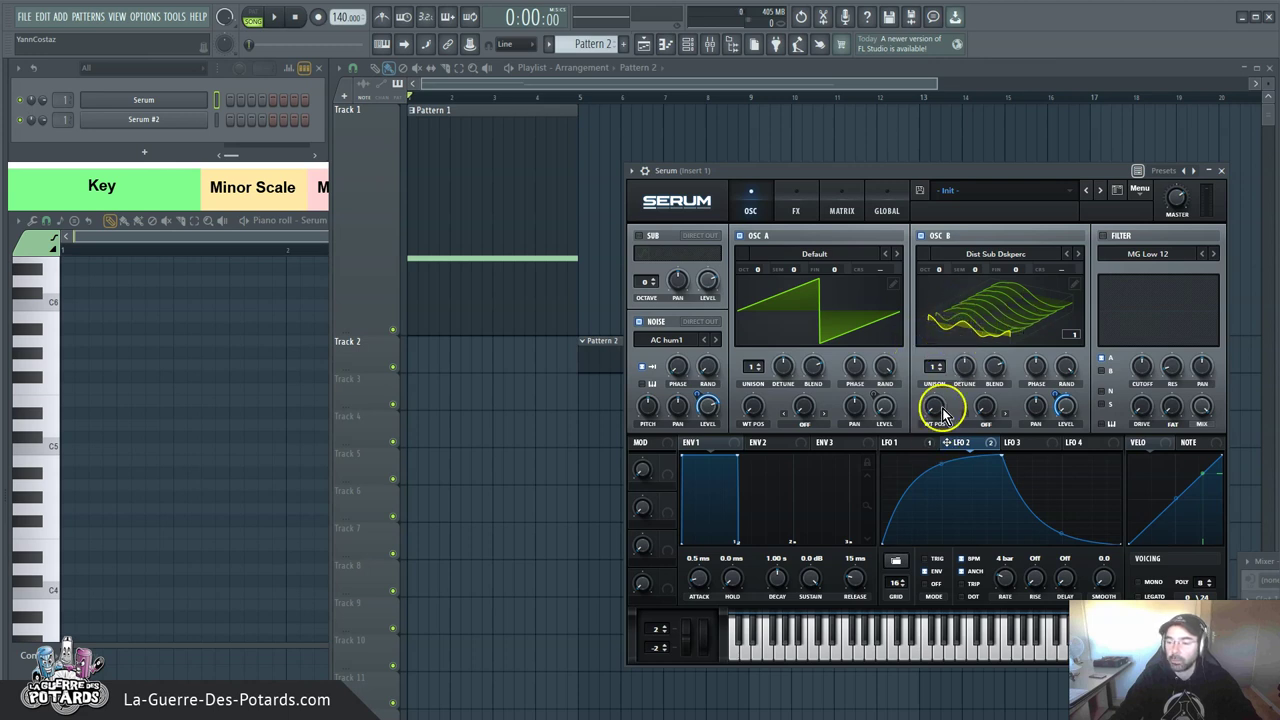
drag(937, 402, 929, 351)
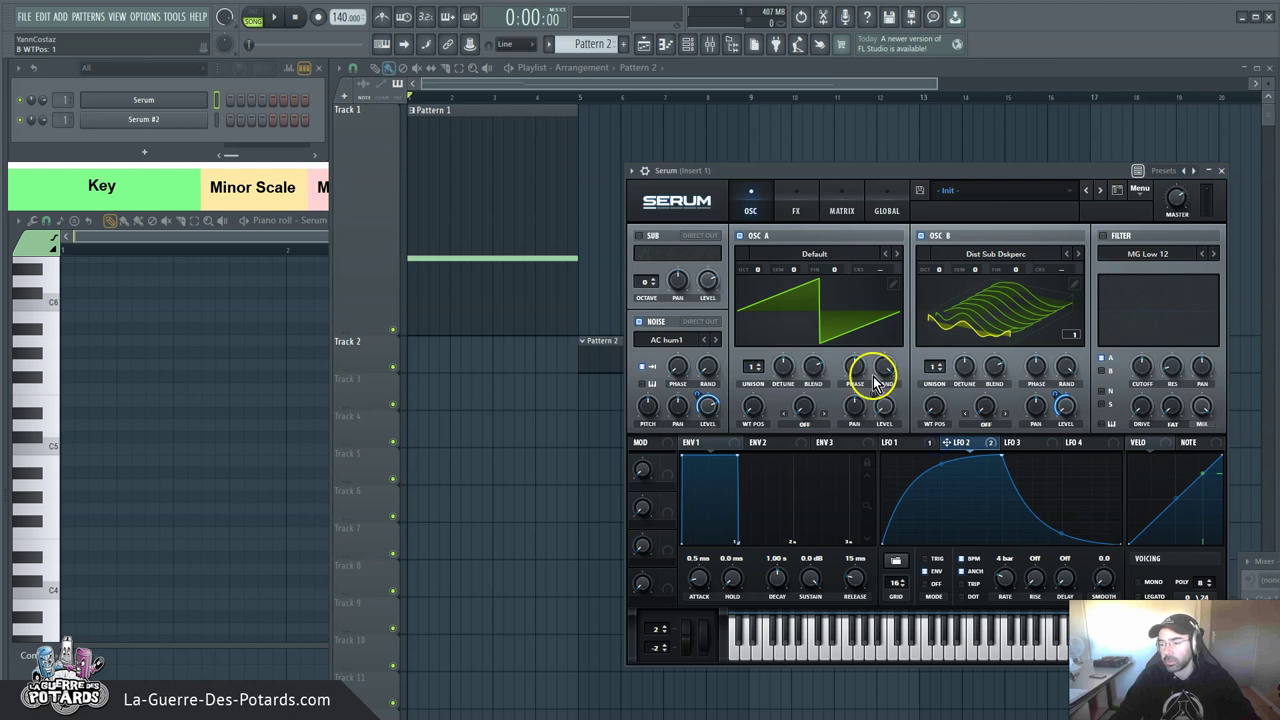